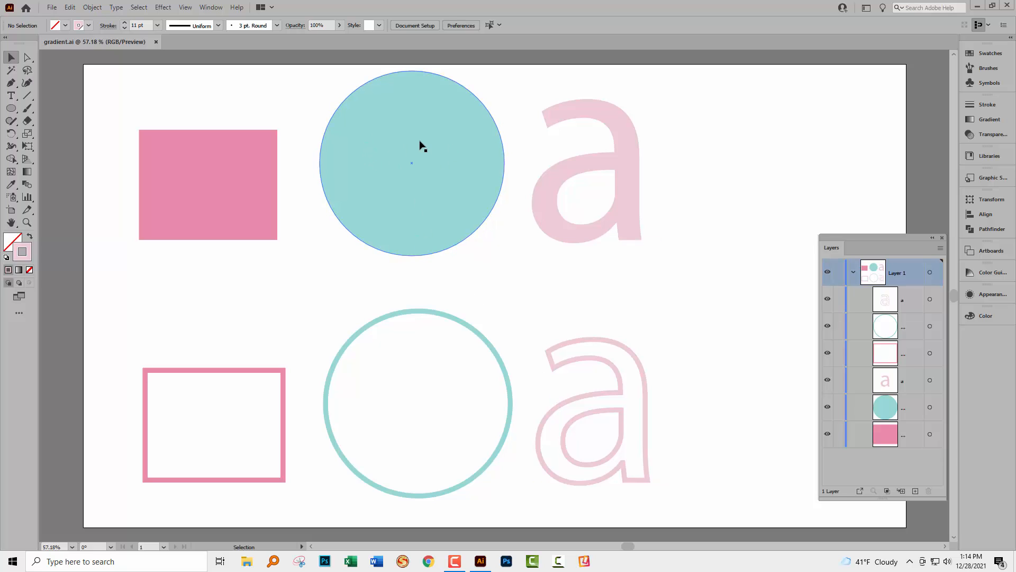
- Fill the top rectangle, circle and letter a with the pink-to-yellow gradient swatch
{"action": "left_click_drag", "start_coordinate": [120, 92], "coordinate": [658, 227]}
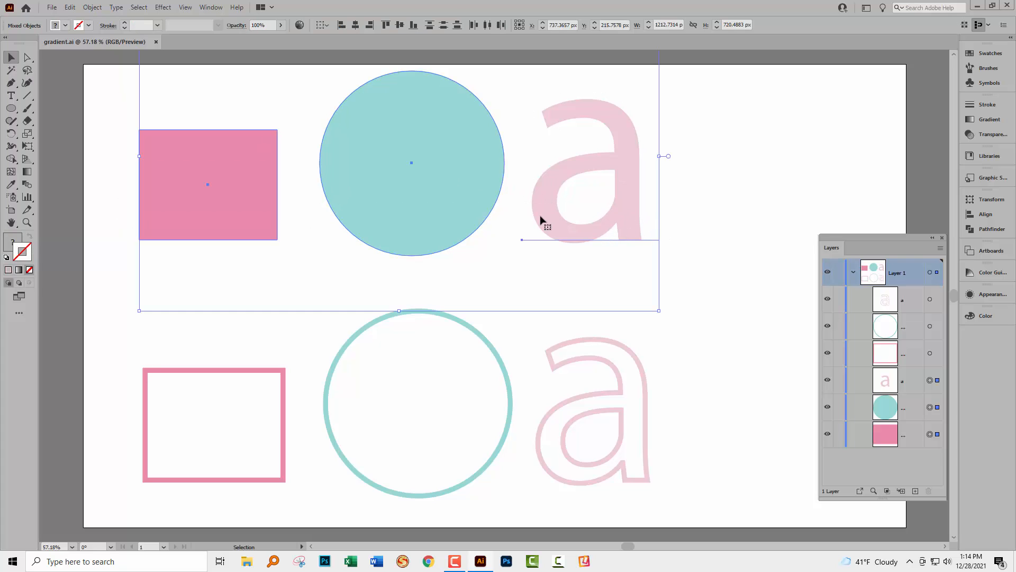
{"action": "left_click", "coordinate": [10, 244]}
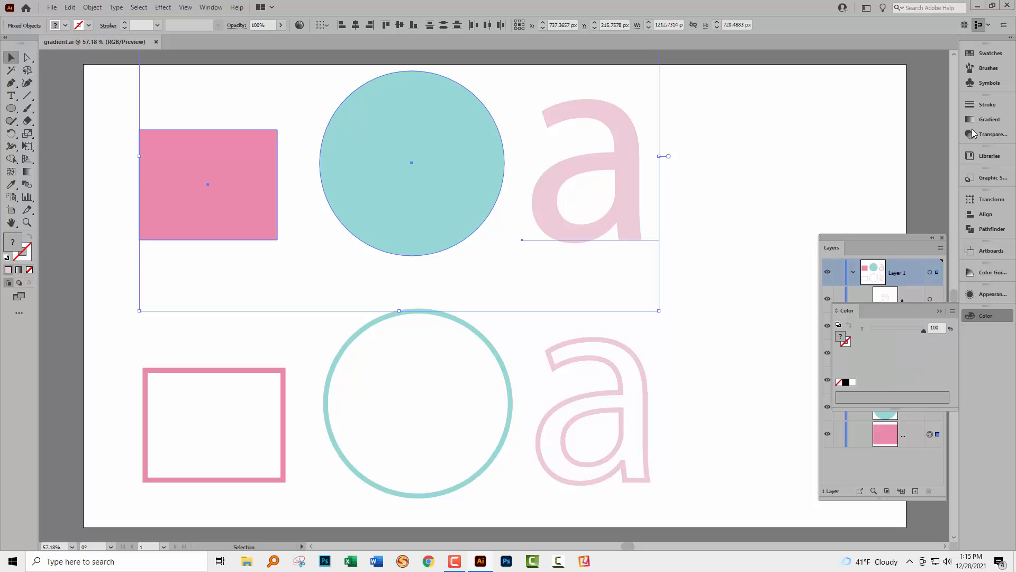
{"action": "left_click", "coordinate": [984, 53]}
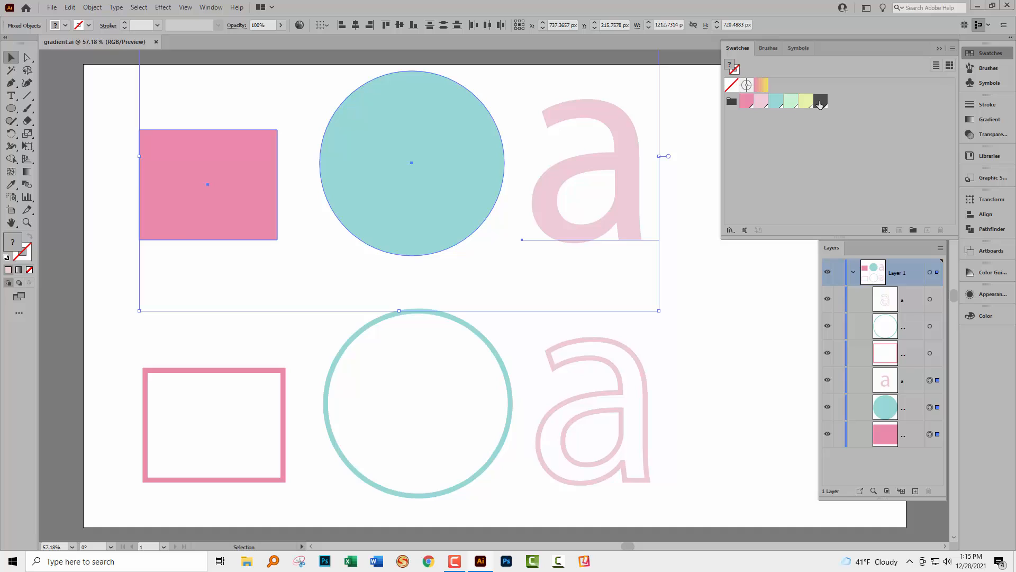
{"action": "left_click", "coordinate": [761, 86]}
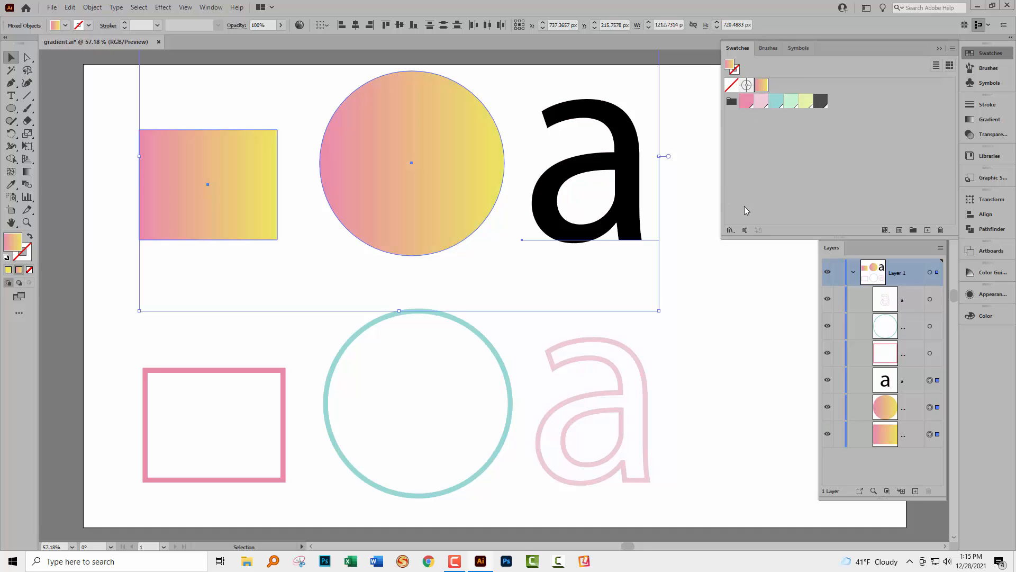
{"action": "left_click", "coordinate": [717, 267]}
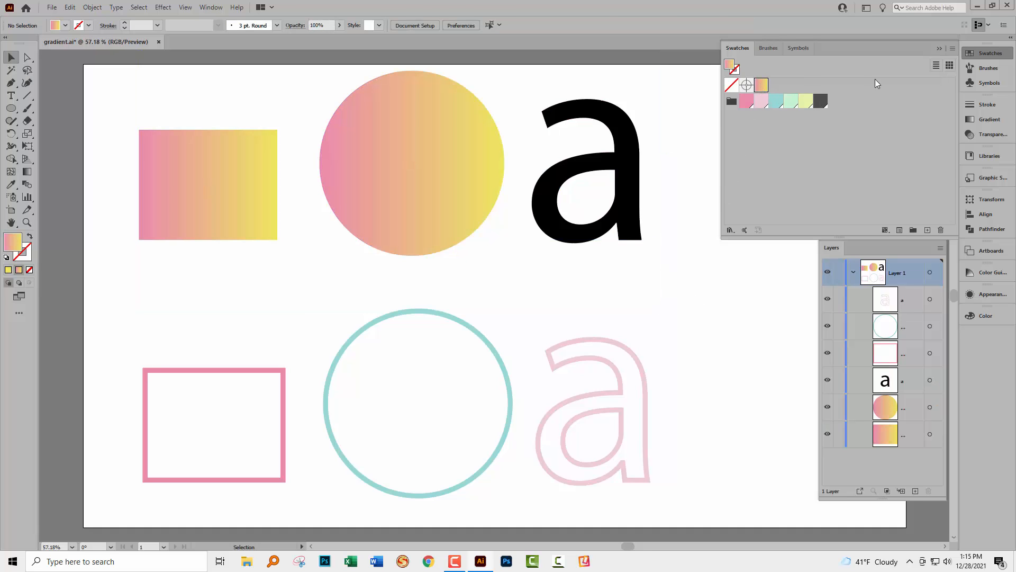
{"action": "left_click", "coordinate": [938, 46]}
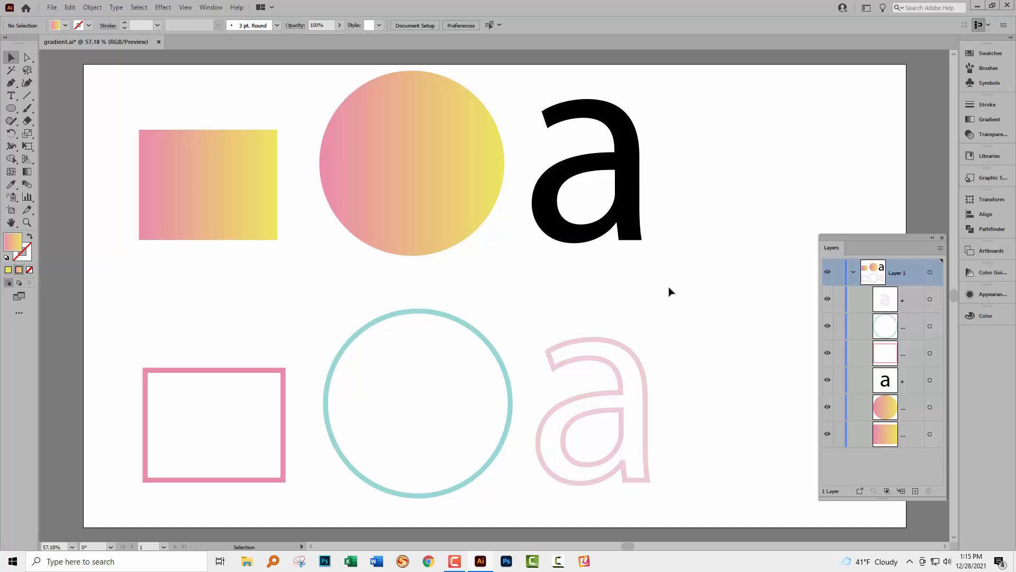
- Undo the gradient fill and group the top rectangle, circle and letter a
{"action": "key", "text": "ctrl+z"}
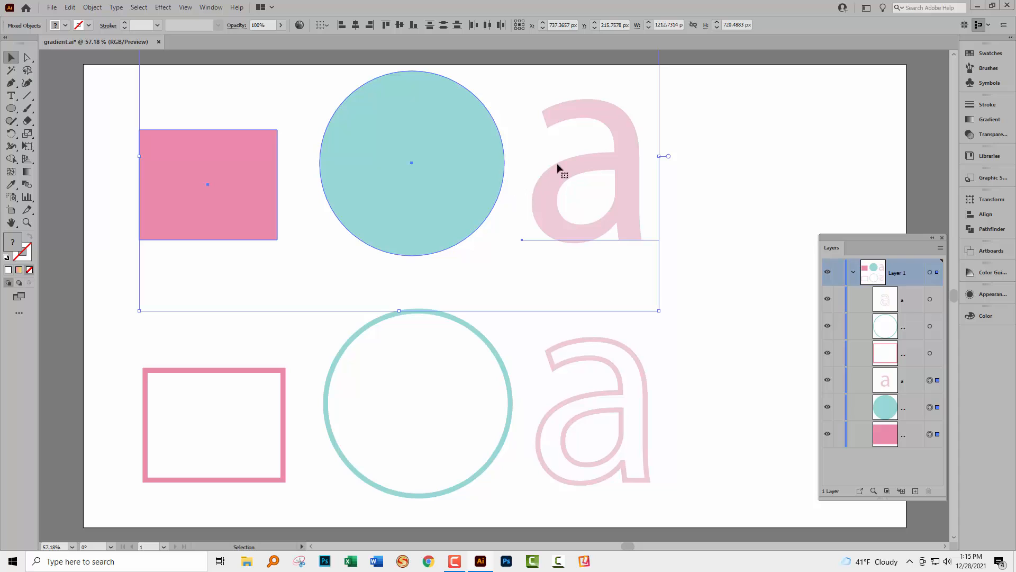
{"action": "left_click", "coordinate": [93, 7]}
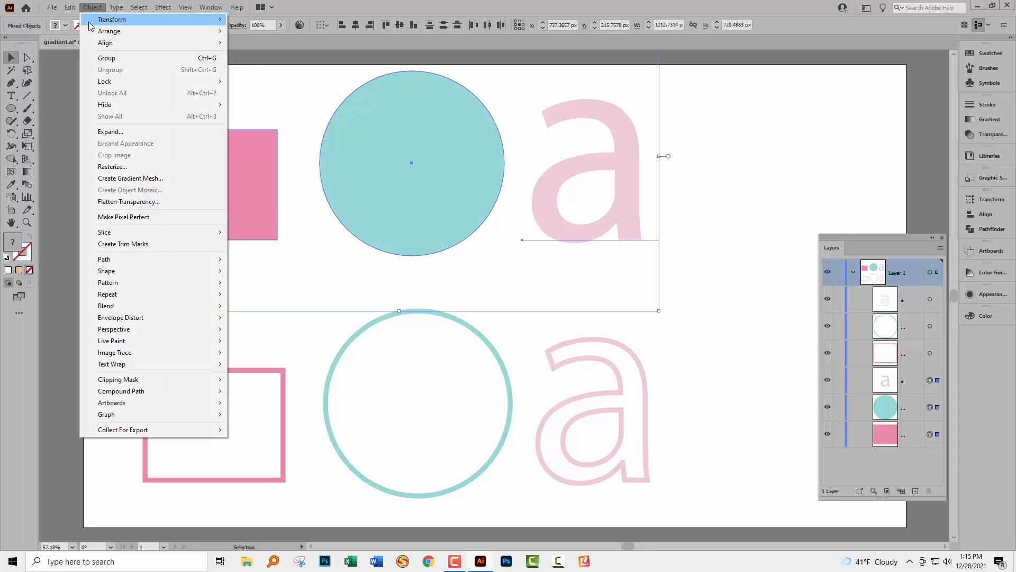
{"action": "left_click", "coordinate": [106, 58]}
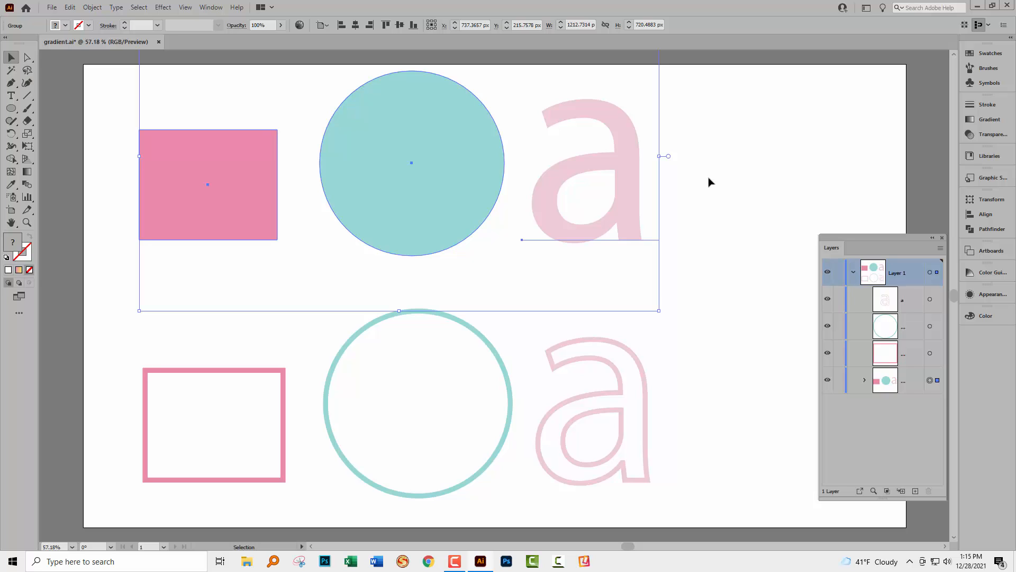
- Try the pink-to-yellow gradient swatch on the new group, then undo it
{"action": "left_click", "coordinate": [989, 54]}
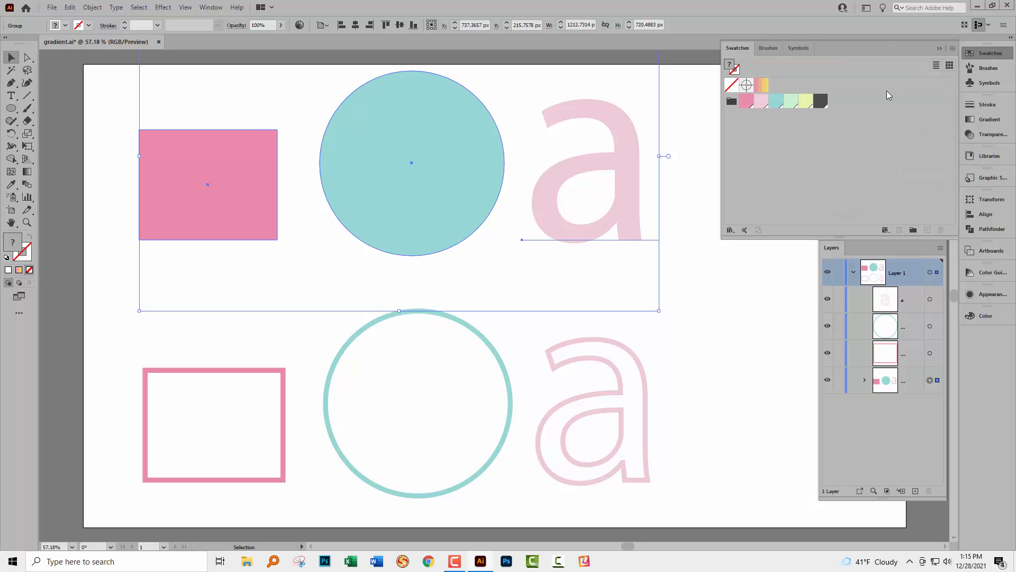
{"action": "left_click", "coordinate": [761, 85]}
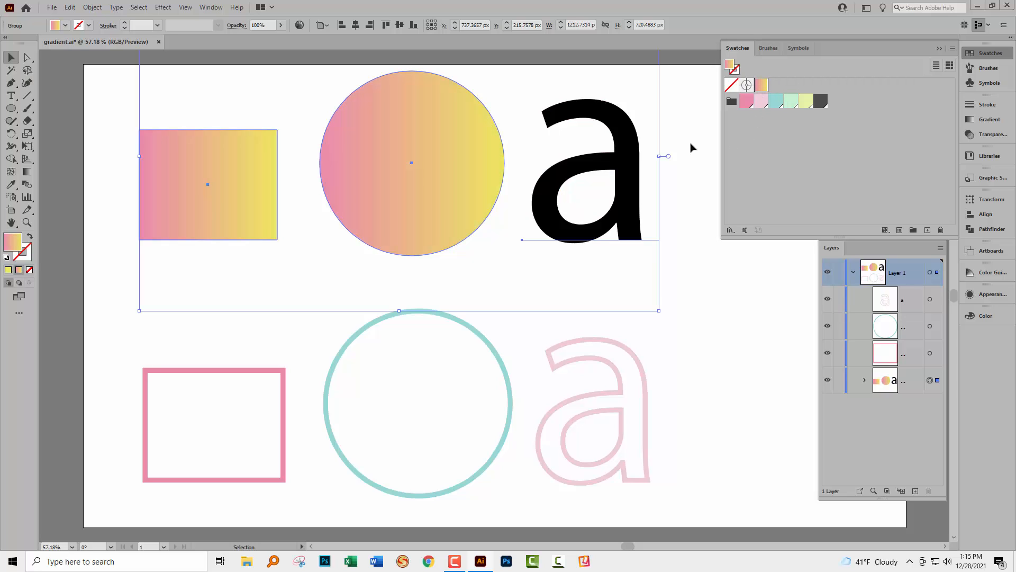
{"action": "key", "text": "ctrl+z"}
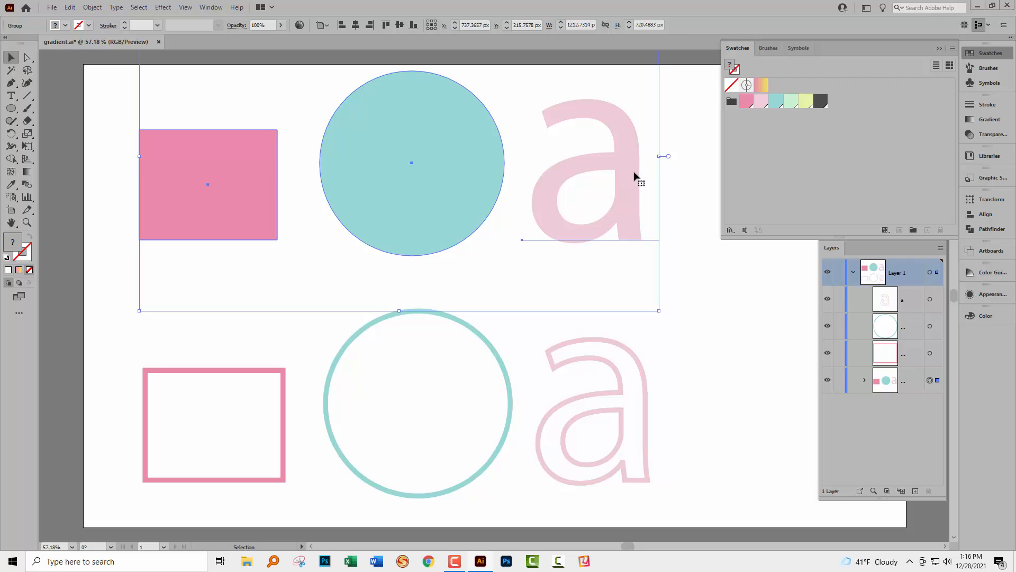
- In the Appearance panel, add a group-level fill set to the pink-to-yellow gradient
{"action": "left_click", "coordinate": [985, 298]}
{"action": "left_click_drag", "start_coordinate": [854, 297], "coordinate": [570, 264]}
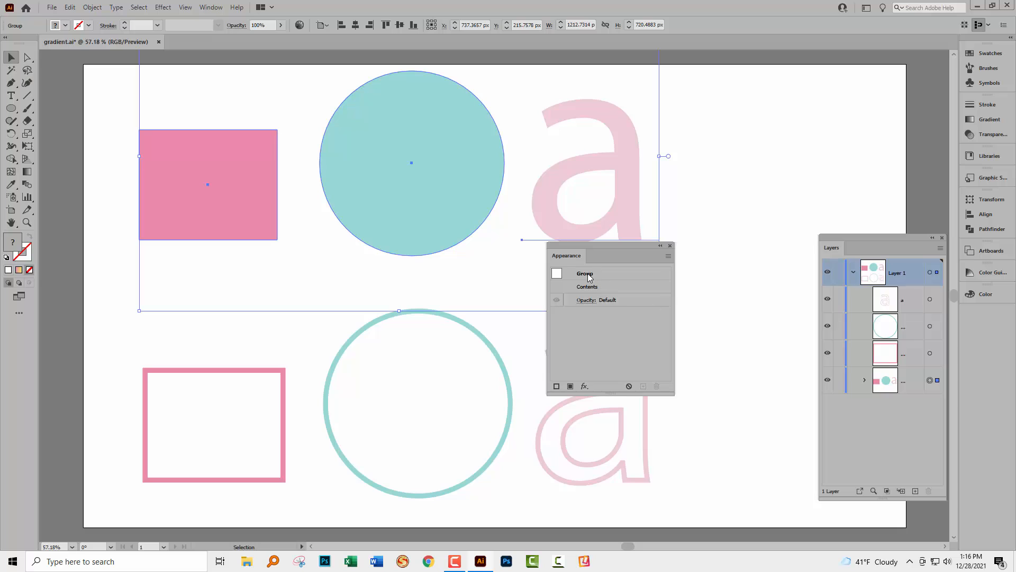
{"action": "left_click", "coordinate": [570, 385]}
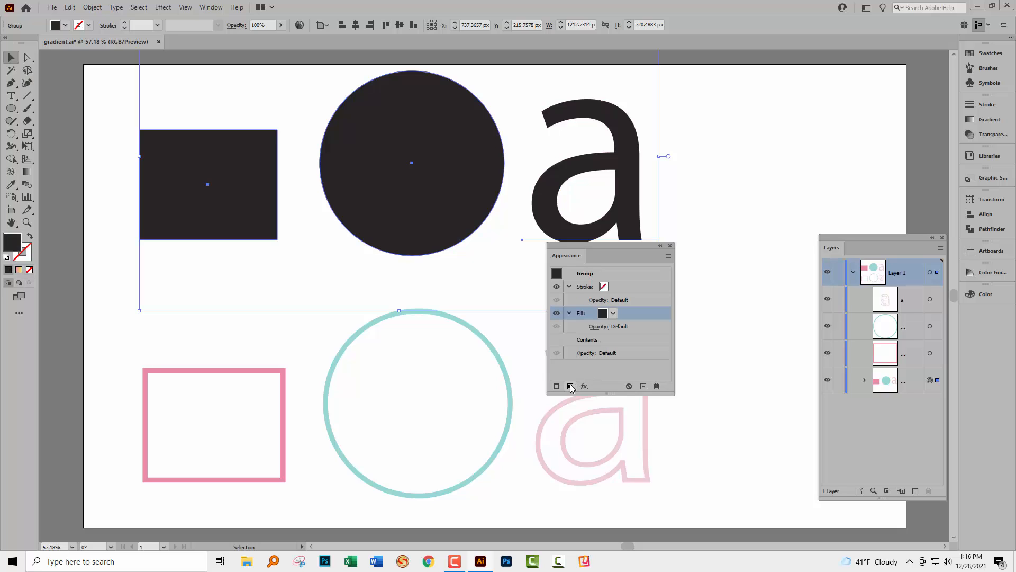
{"action": "left_click", "coordinate": [614, 314]}
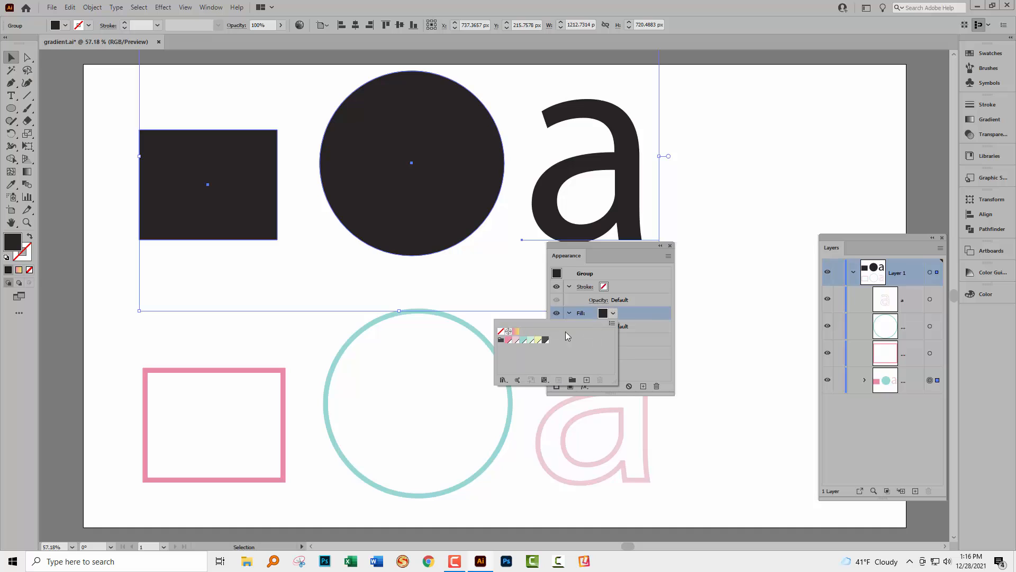
{"action": "left_click", "coordinate": [516, 331]}
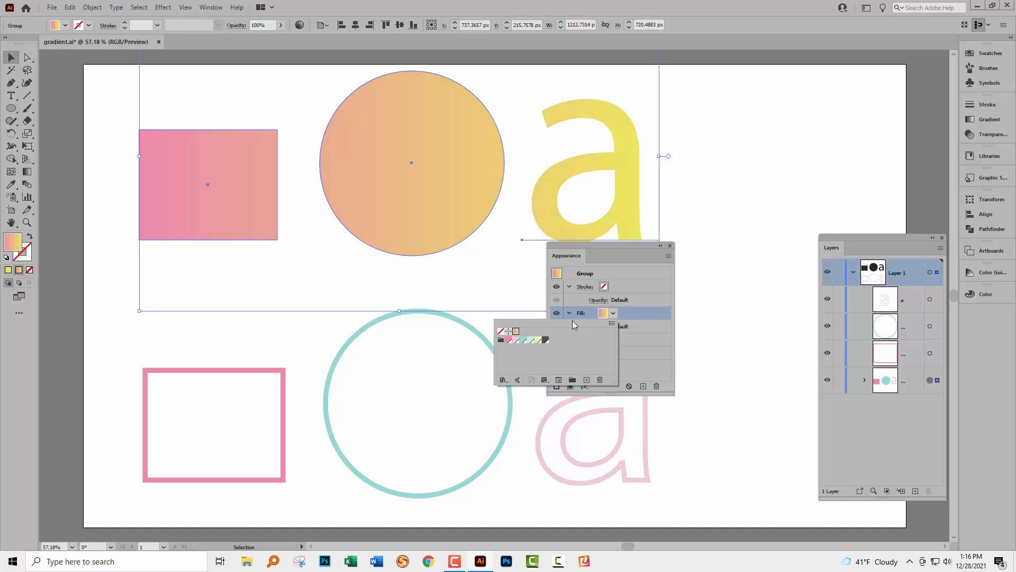
{"action": "left_click", "coordinate": [564, 249]}
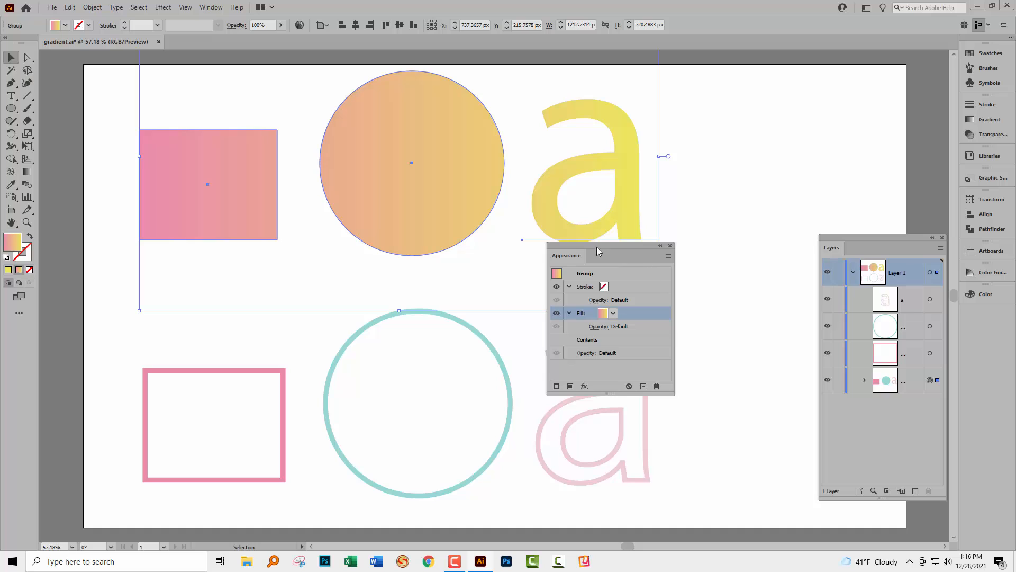
{"action": "left_click_drag", "start_coordinate": [574, 246], "coordinate": [709, 305]}
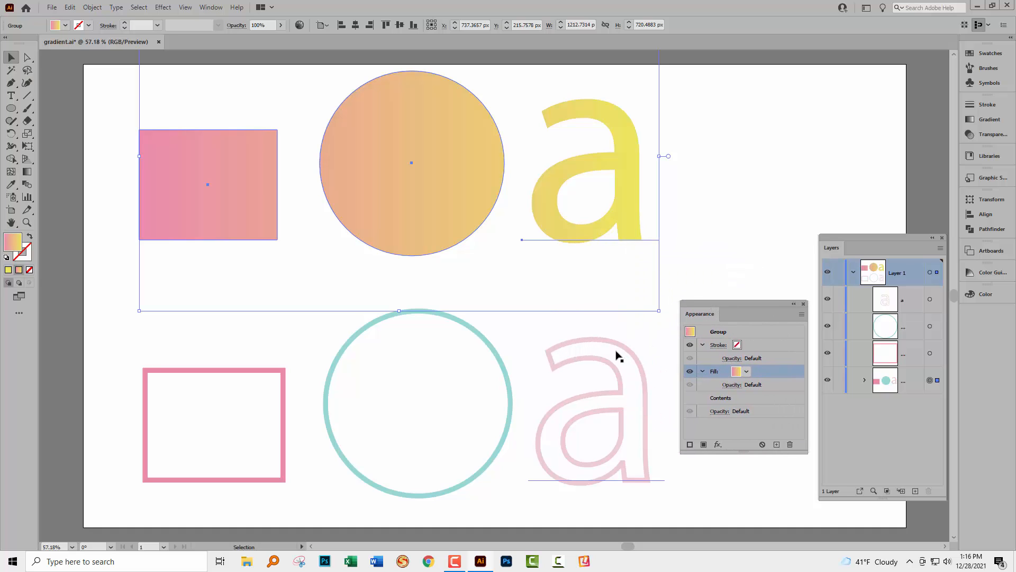
{"action": "left_click", "coordinate": [115, 258]}
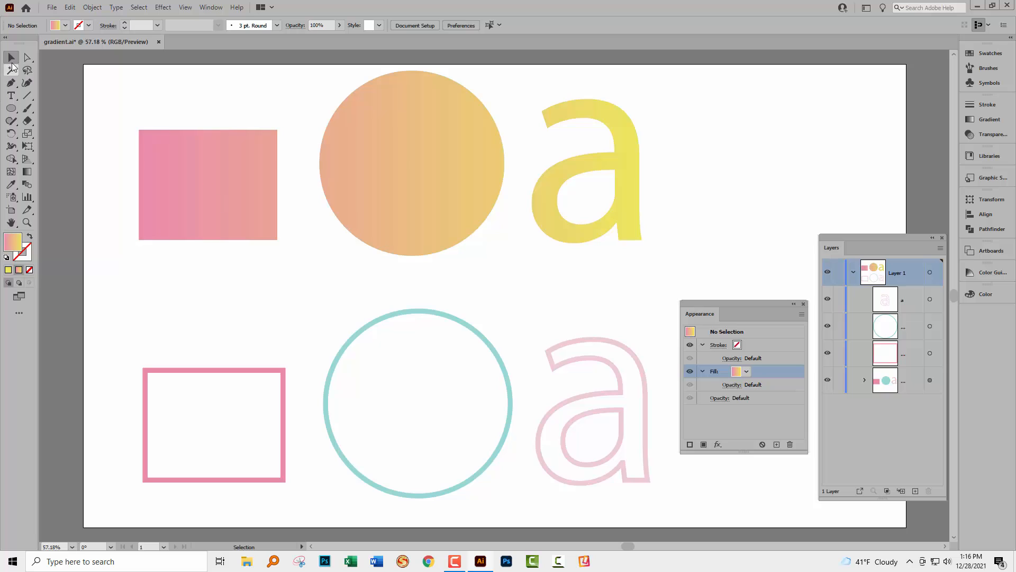
- With Group Selection, nudge the letter a slightly right within the top group
{"action": "left_click_drag", "start_coordinate": [27, 58], "coordinate": [60, 68]}
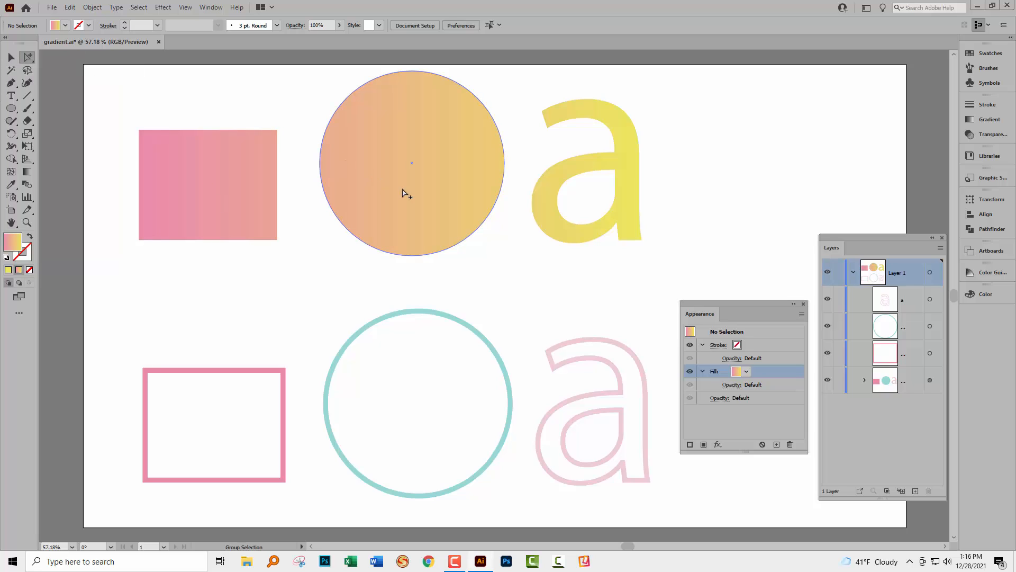
{"action": "left_click", "coordinate": [549, 219]}
{"action": "mouse_move", "coordinate": [549, 218]}
{"action": "left_mouse_down"}
{"action": "mouse_move", "coordinate": [519, 226]}
{"action": "mouse_move", "coordinate": [336, 199]}
{"action": "mouse_move", "coordinate": [236, 170]}
{"action": "mouse_move", "coordinate": [149, 173]}
{"action": "mouse_move", "coordinate": [94, 234]}
{"action": "mouse_move", "coordinate": [97, 281]}
{"action": "mouse_move", "coordinate": [236, 280]}
{"action": "mouse_move", "coordinate": [252, 253]}
{"action": "mouse_move", "coordinate": [206, 288]}
{"action": "mouse_move", "coordinate": [109, 312]}
{"action": "mouse_move", "coordinate": [90, 304]}
{"action": "mouse_move", "coordinate": [79, 253]}
{"action": "mouse_move", "coordinate": [61, 244]}
{"action": "mouse_move", "coordinate": [442, 245]}
{"action": "mouse_move", "coordinate": [557, 214]}
{"action": "left_mouse_up"}
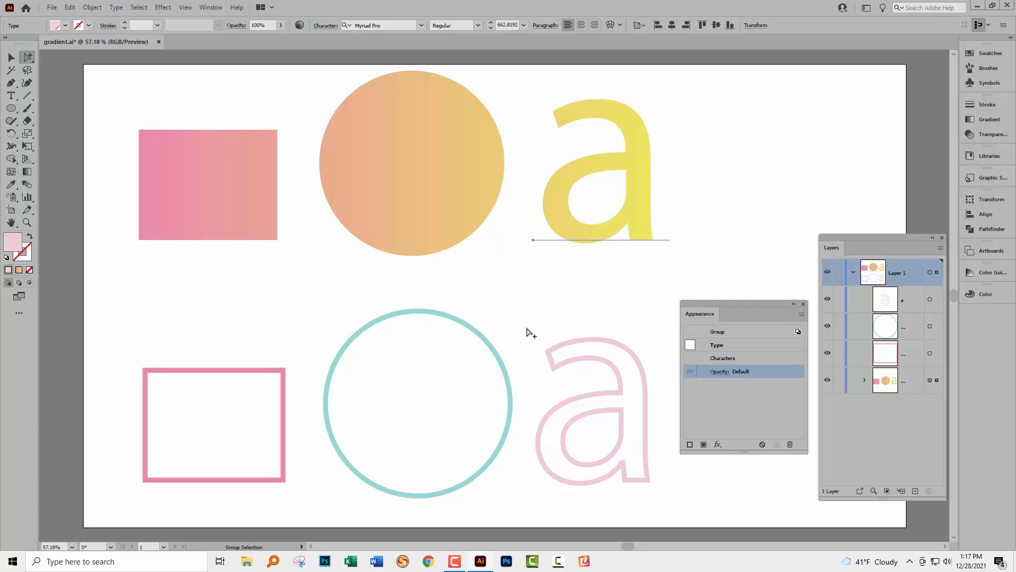
- Select the three outlined shapes in the bottom row
{"action": "key", "text": "v"}
{"action": "left_click", "coordinate": [108, 414]}
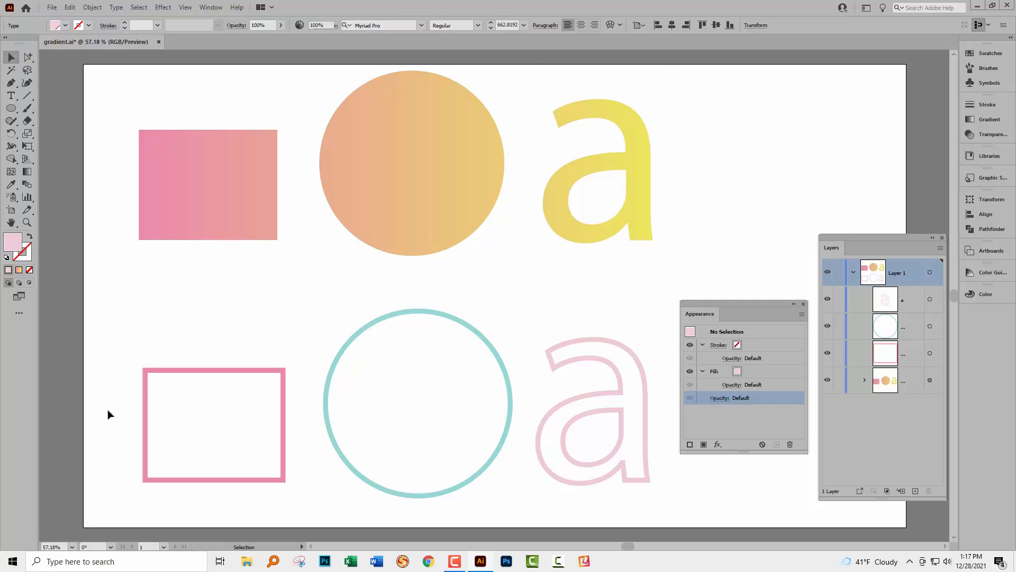
{"action": "left_click_drag", "start_coordinate": [109, 432], "coordinate": [614, 481]}
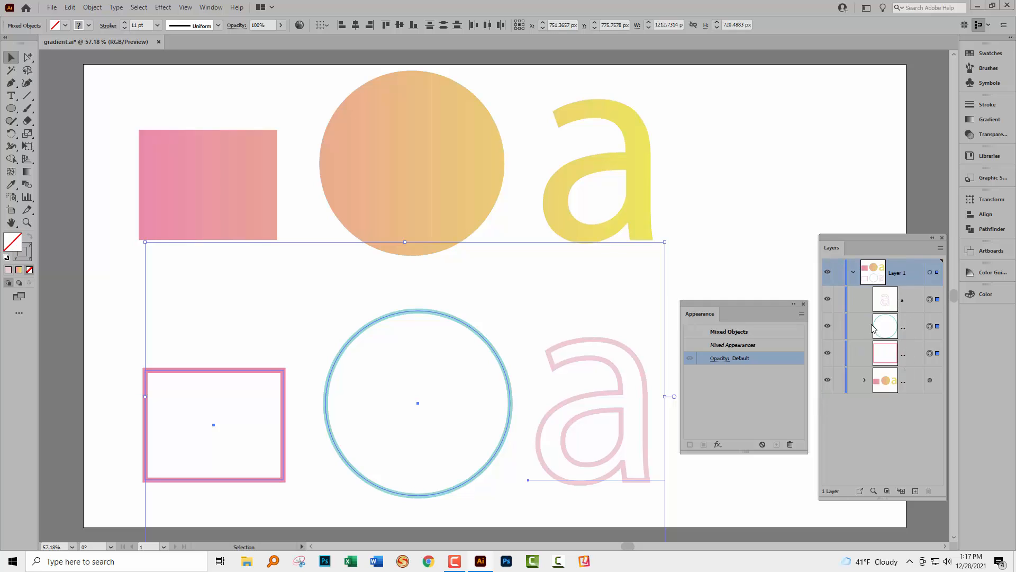
- Try the pink-to-yellow gradient on the outlined shapes' strokes, then undo it
{"action": "left_click", "coordinate": [25, 254]}
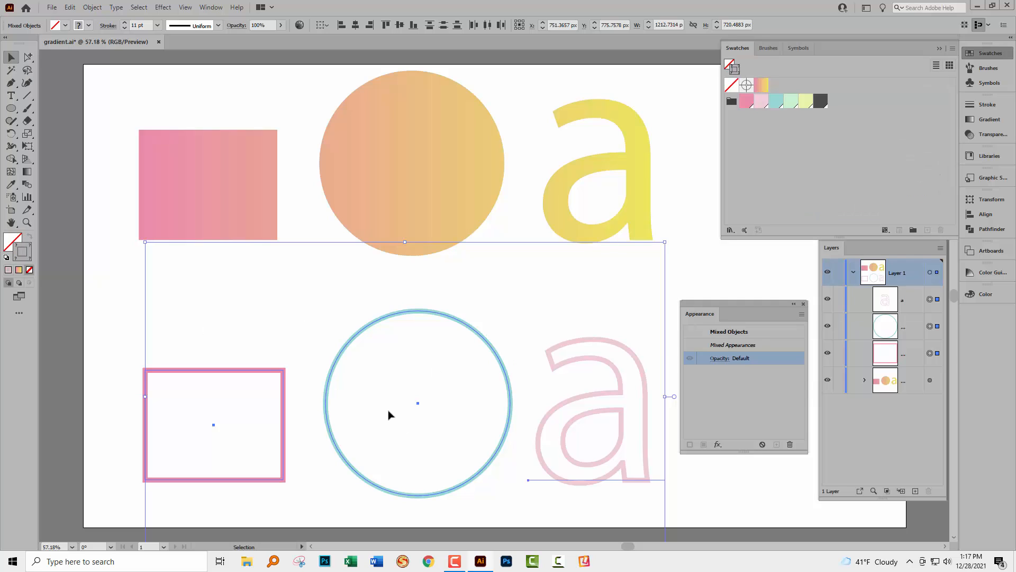
{"action": "left_click", "coordinate": [763, 82]}
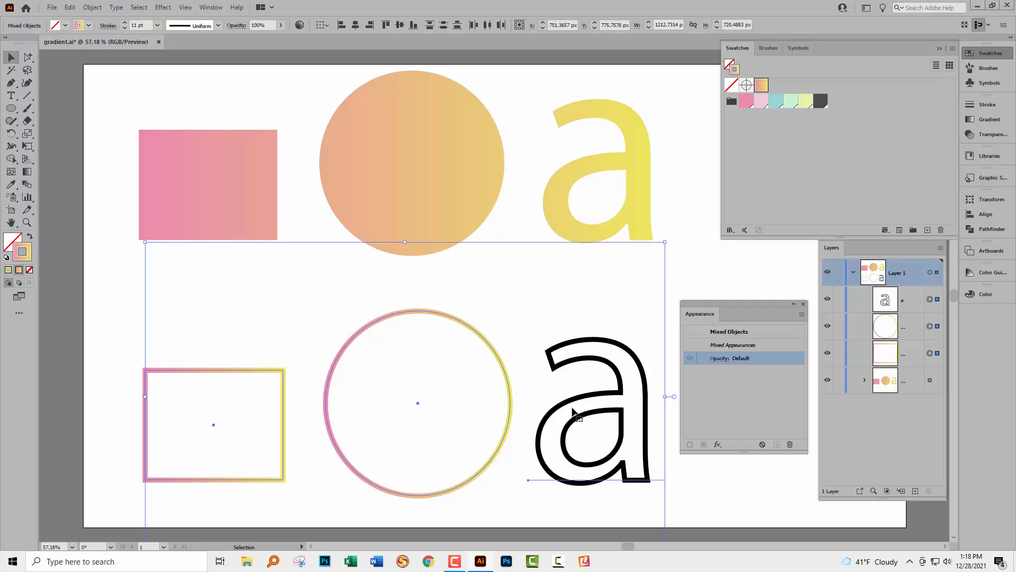
{"action": "key", "text": "ctrl+z"}
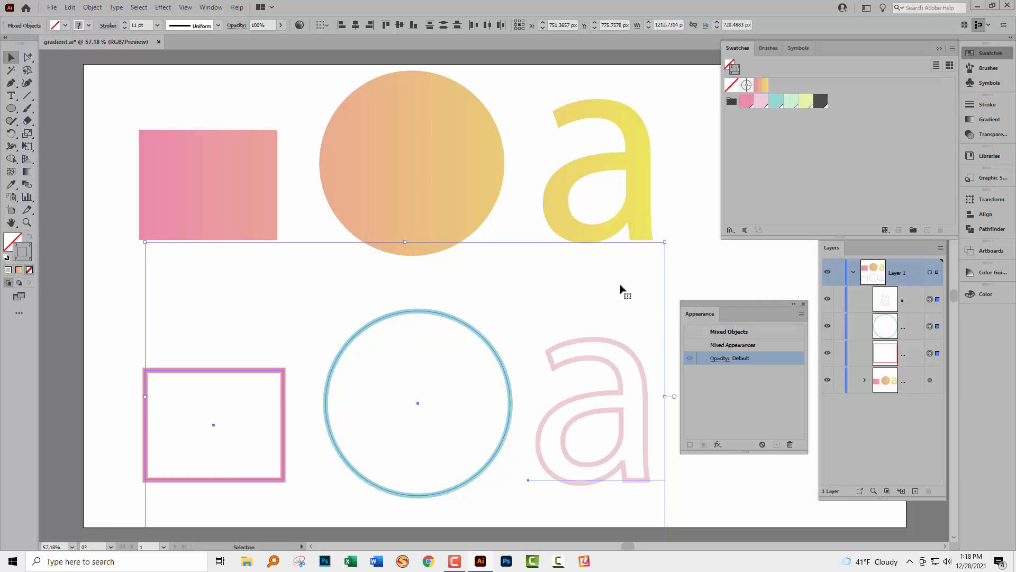
- Group the outlined rectangle, circle and letter a, then test and undo a gradient stroke
{"action": "left_click", "coordinate": [91, 7]}
{"action": "left_click", "coordinate": [111, 59]}
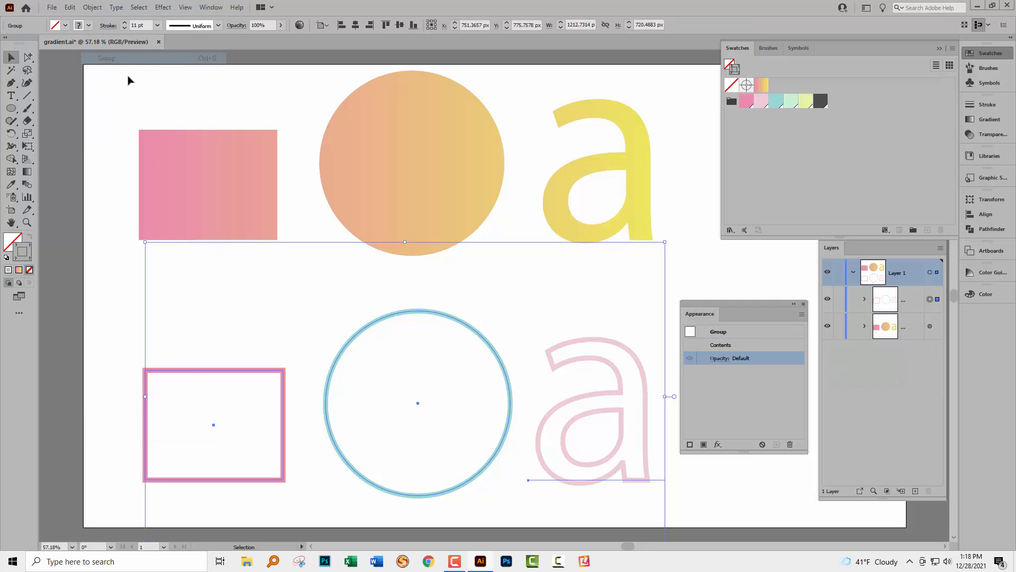
{"action": "left_click", "coordinate": [760, 85]}
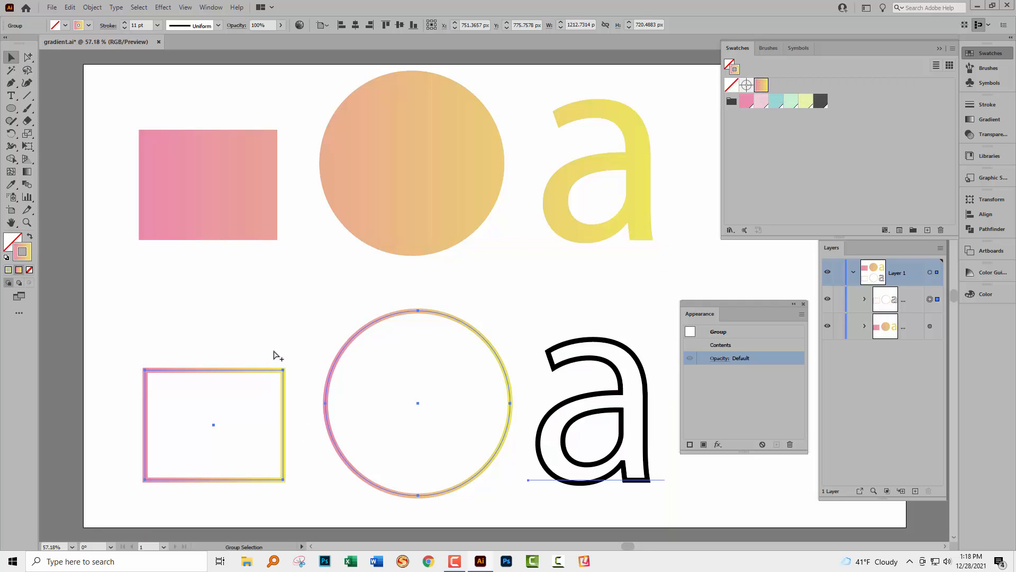
{"action": "key", "text": "ctrl+z"}
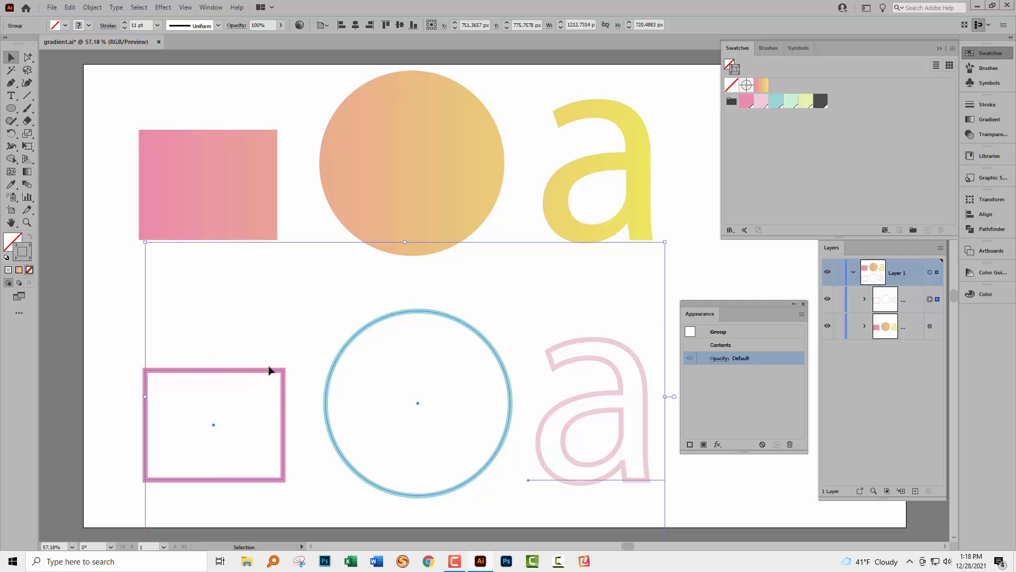
- Add a new stroke on the group itself and set it to the pink-to-yellow gradient
{"action": "left_click", "coordinate": [719, 332]}
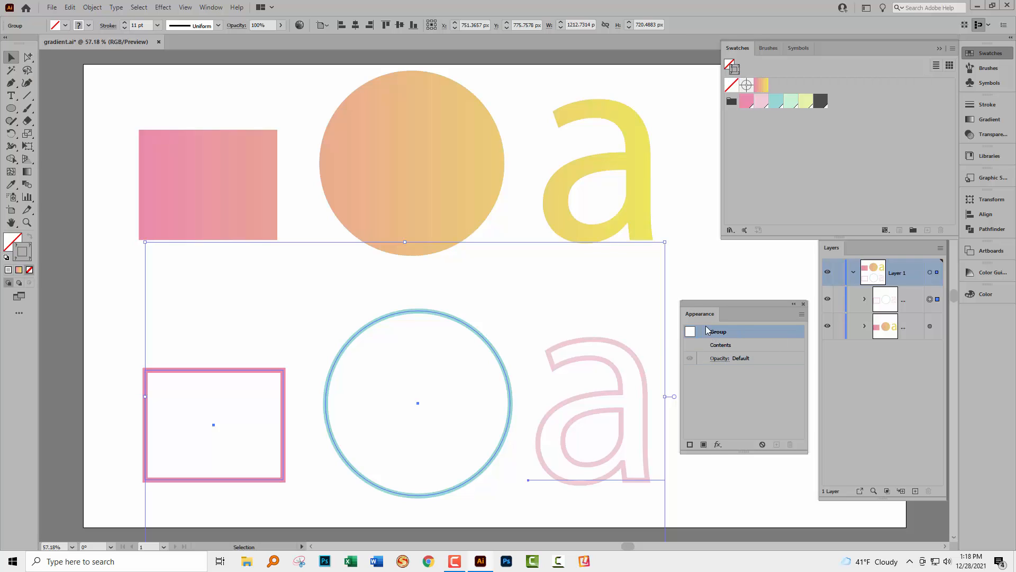
{"action": "left_click", "coordinate": [689, 446]}
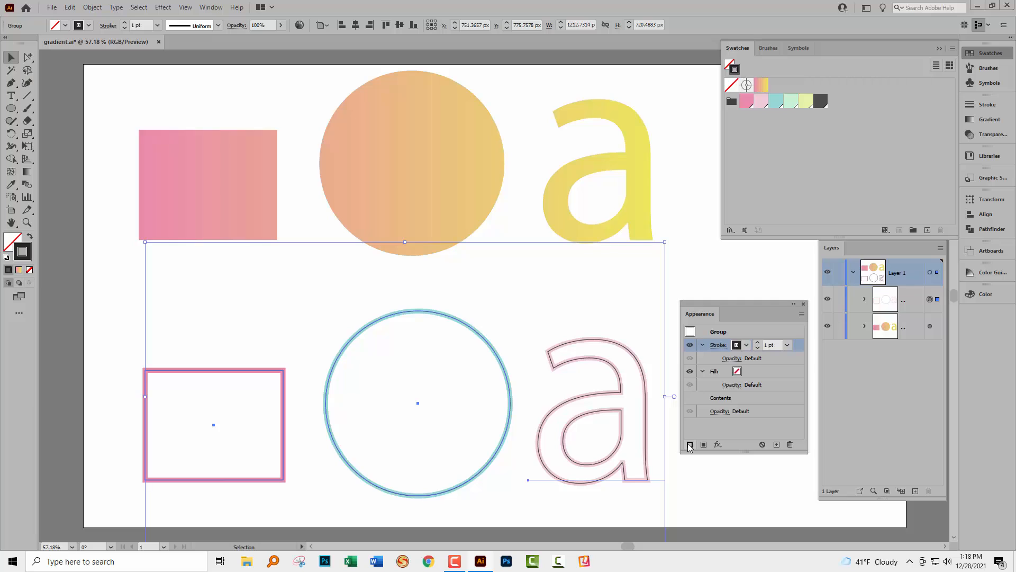
{"action": "left_click", "coordinate": [747, 346]}
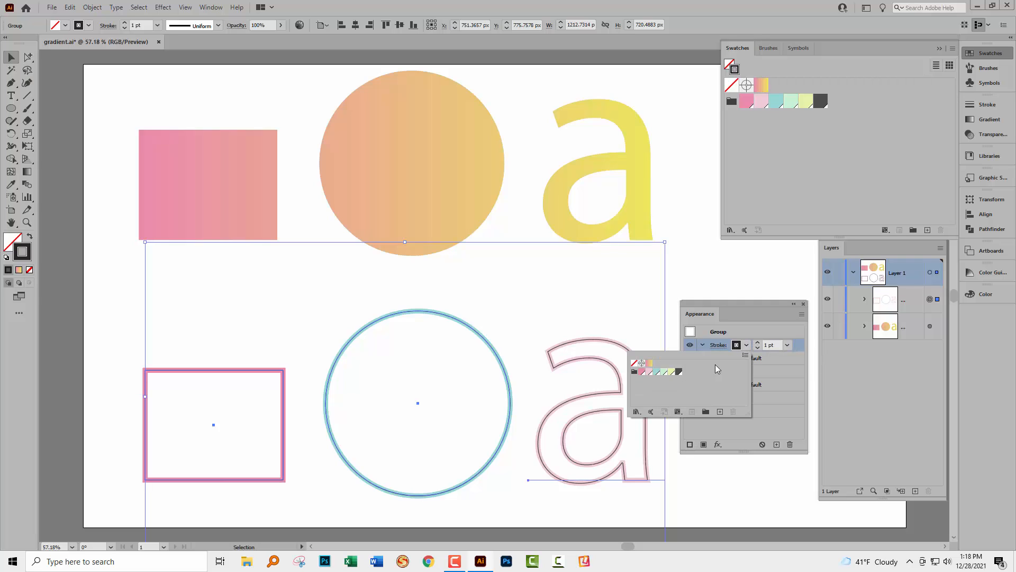
{"action": "left_click", "coordinate": [649, 363]}
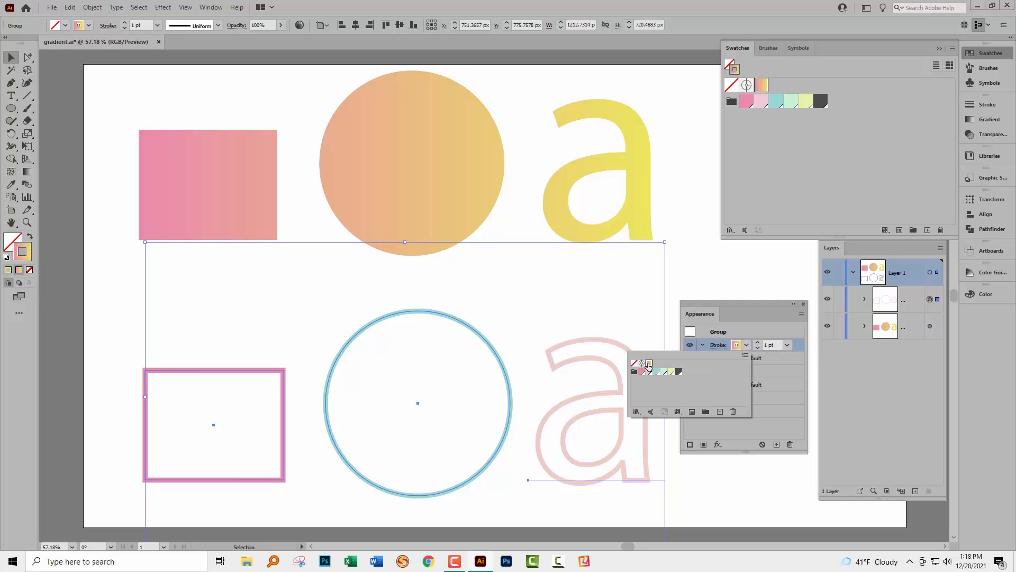
{"action": "left_click", "coordinate": [765, 374]}
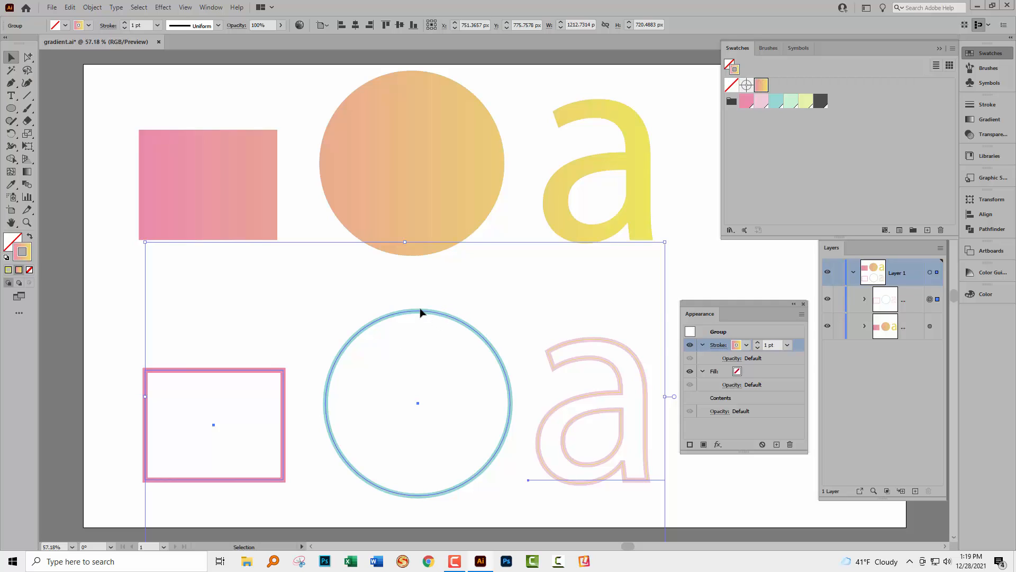
- Raise the group's gradient stroke weight to 14 pt and deselect to preview it
{"action": "left_click", "coordinate": [758, 343]}
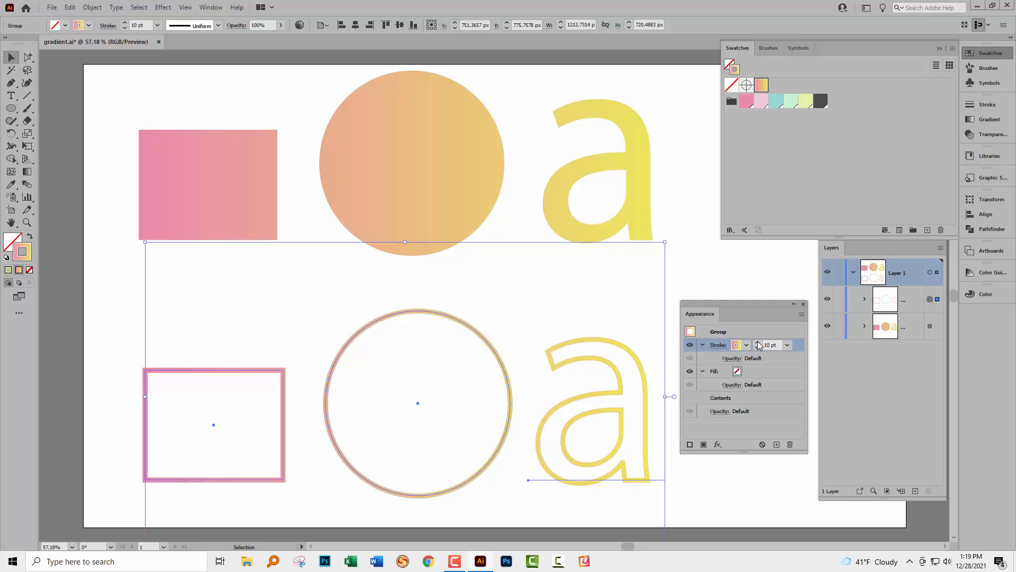
{"action": "left_click", "coordinate": [758, 343]}
{"action": "left_click", "coordinate": [758, 343]}
{"action": "left_click", "coordinate": [758, 343]}
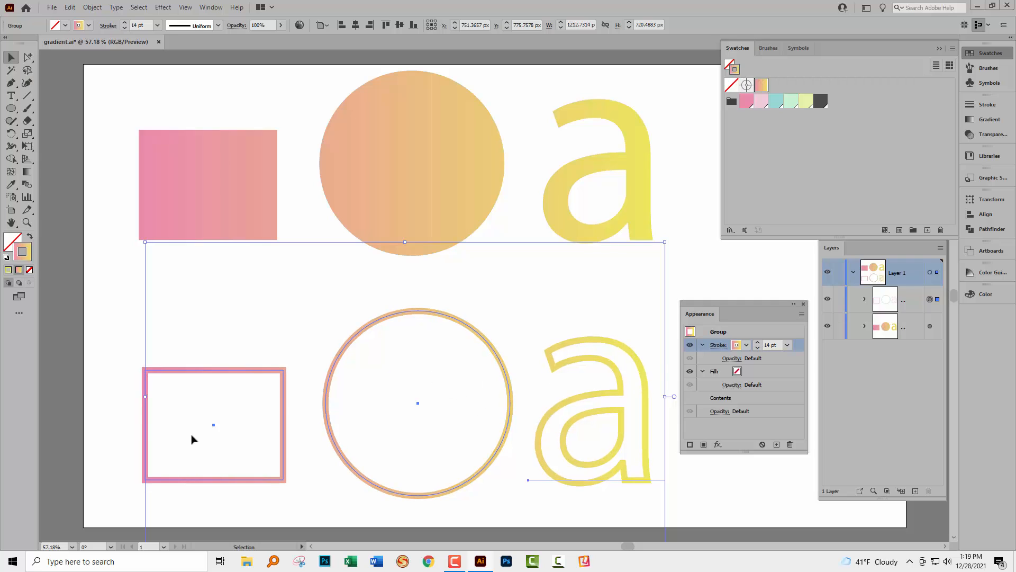
{"action": "left_click", "coordinate": [117, 408]}
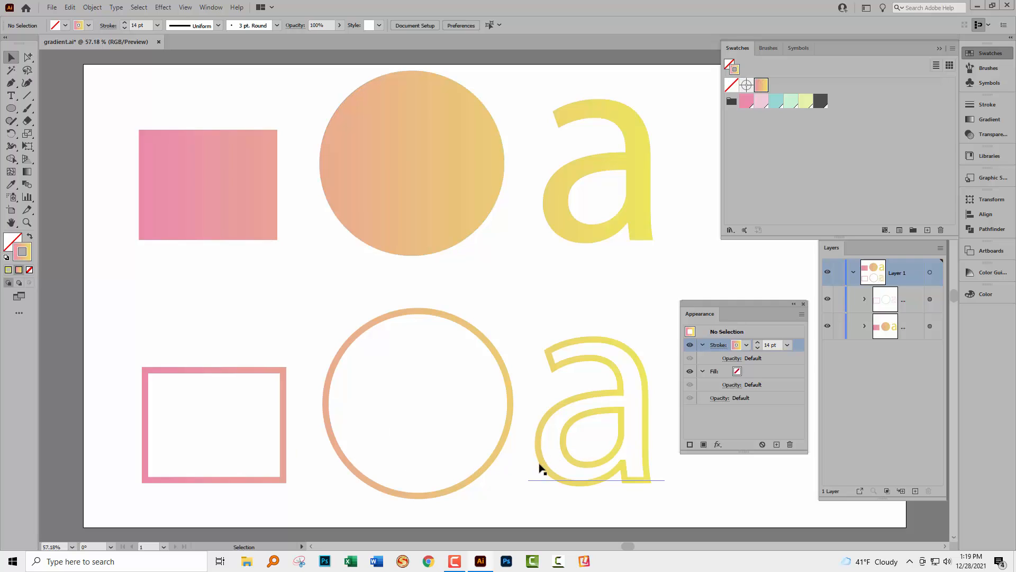
- Select only the outlined circle in the group and drag it left toward the rectangle
{"action": "left_click", "coordinate": [28, 57]}
{"action": "left_click", "coordinate": [476, 480]}
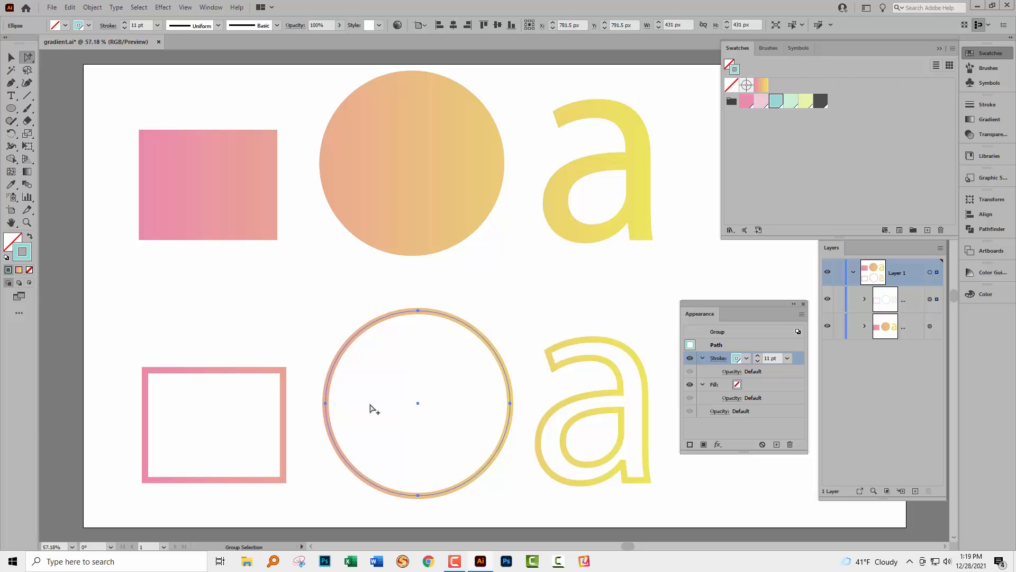
{"action": "key", "text": "v"}
{"action": "left_click_drag", "start_coordinate": [351, 465], "coordinate": [422, 440]}
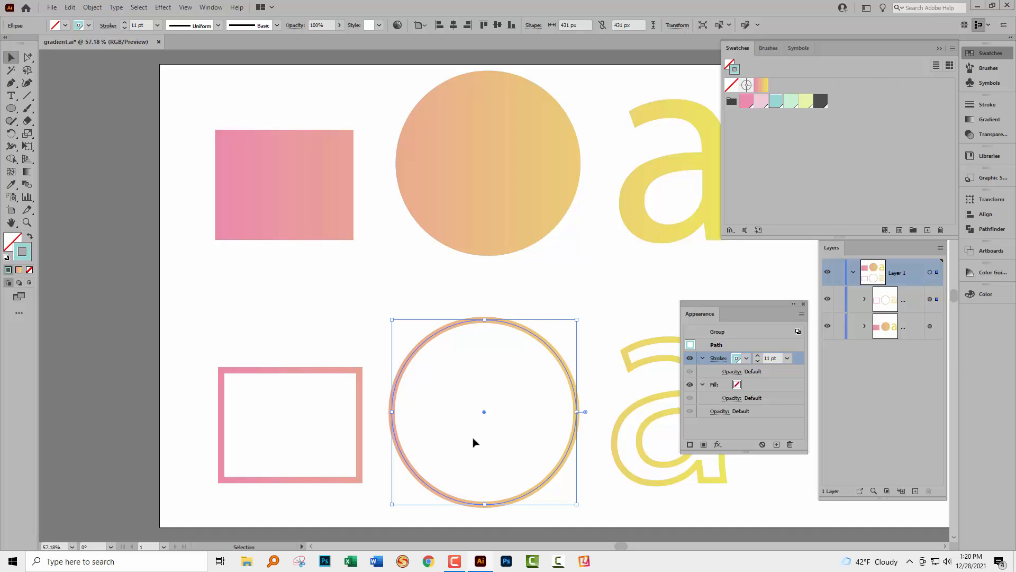
- Select the outlined letter a inside the group and move it beside the circle
{"action": "left_click", "coordinate": [617, 470]}
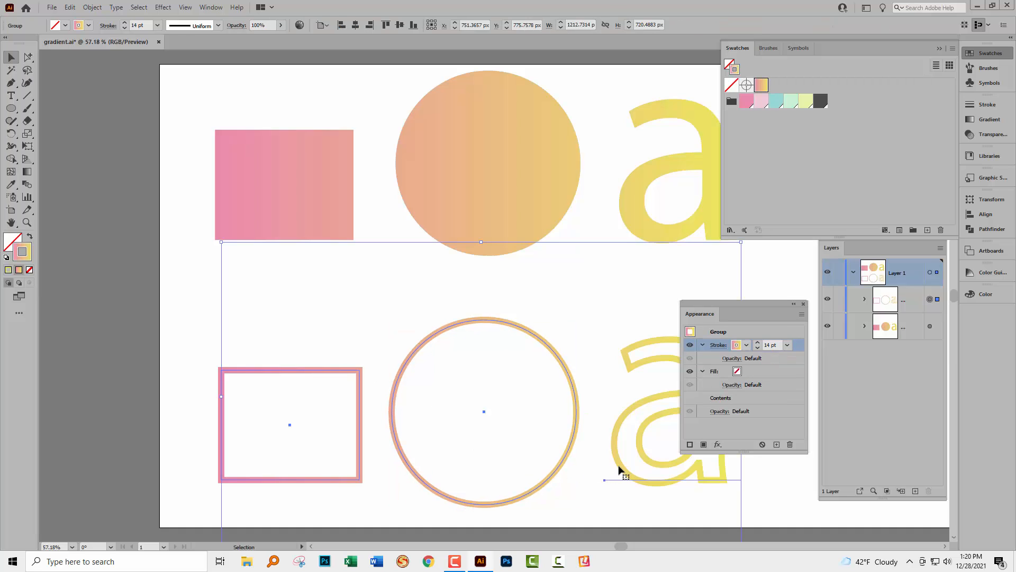
{"action": "left_click", "coordinate": [26, 60]}
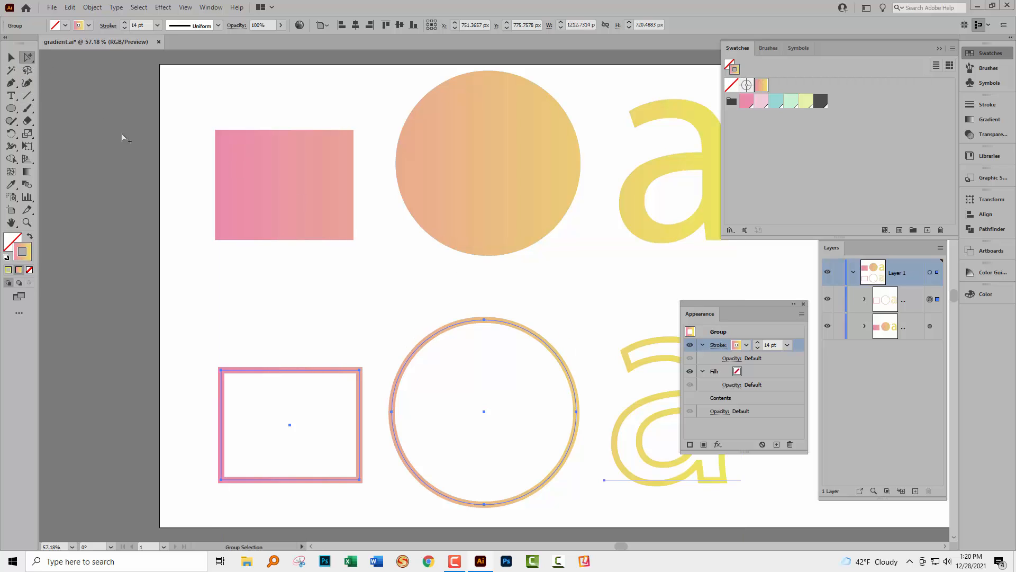
{"action": "left_click", "coordinate": [615, 455]}
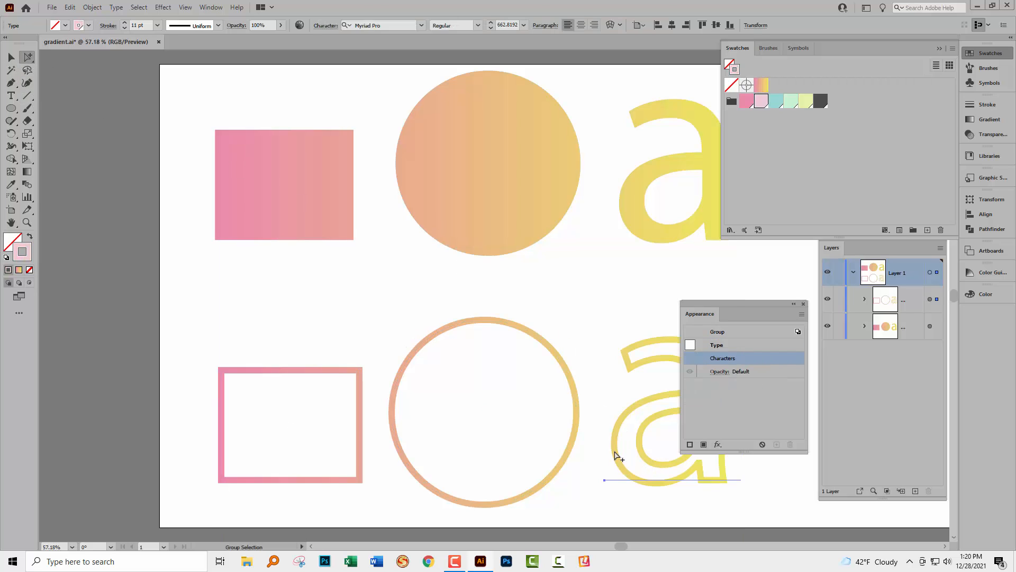
{"action": "left_click", "coordinate": [615, 456]}
{"action": "left_click", "coordinate": [622, 463]}
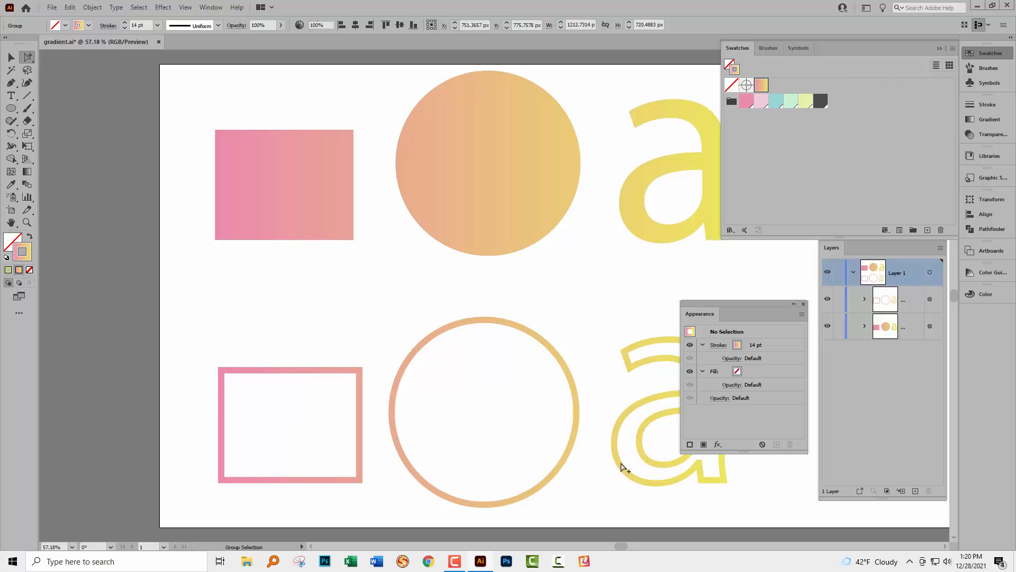
{"action": "left_click", "coordinate": [613, 469]}
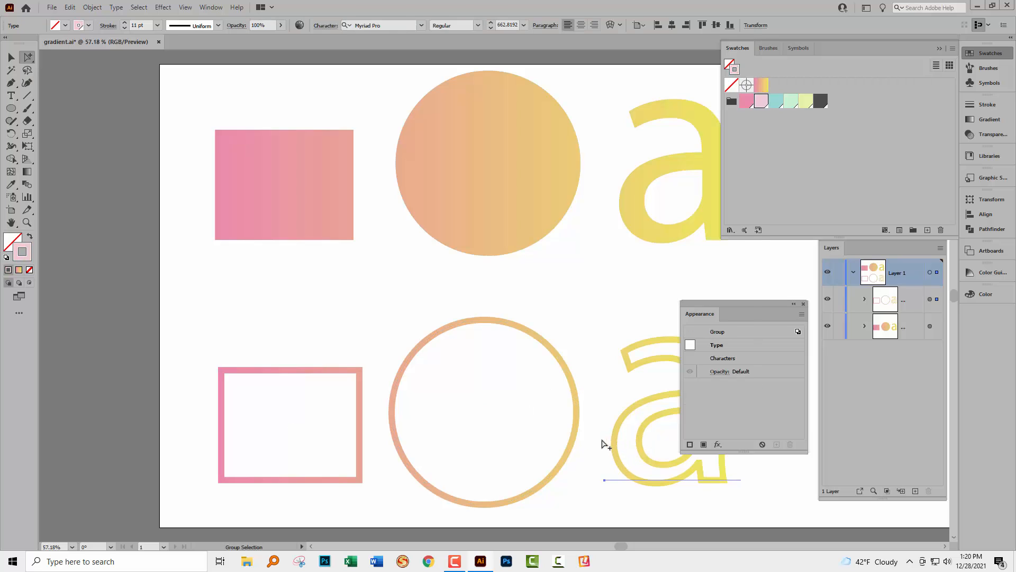
{"action": "key", "text": "v"}
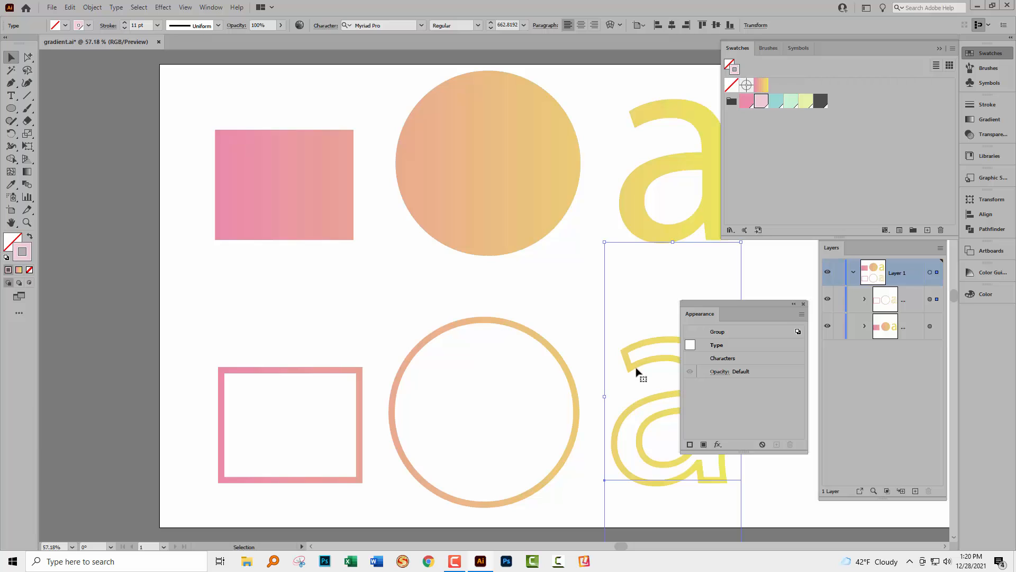
{"action": "mouse_move", "coordinate": [631, 368]}
{"action": "left_mouse_down"}
{"action": "mouse_move", "coordinate": [303, 338]}
{"action": "mouse_move", "coordinate": [188, 315]}
{"action": "mouse_move", "coordinate": [89, 364]}
{"action": "mouse_move", "coordinate": [59, 367]}
{"action": "mouse_move", "coordinate": [81, 354]}
{"action": "mouse_move", "coordinate": [101, 355]}
{"action": "mouse_move", "coordinate": [74, 365]}
{"action": "mouse_move", "coordinate": [294, 335]}
{"action": "mouse_move", "coordinate": [334, 344]}
{"action": "mouse_move", "coordinate": [335, 356]}
{"action": "mouse_move", "coordinate": [608, 355]}
{"action": "mouse_move", "coordinate": [607, 377]}
{"action": "mouse_move", "coordinate": [623, 377]}
{"action": "left_mouse_up"}
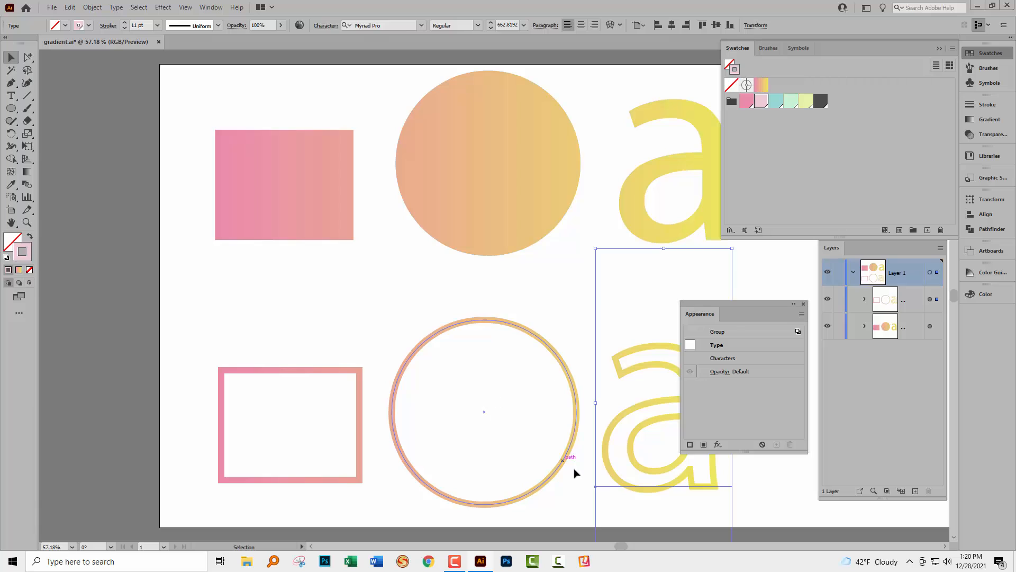
{"action": "left_click", "coordinate": [566, 510]}
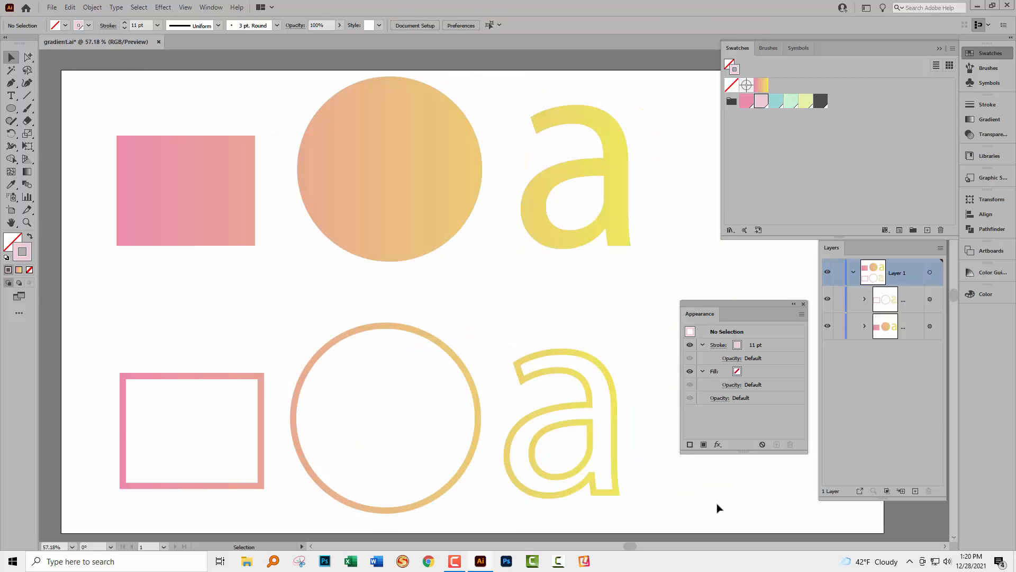
- Close the Swatches, Layers and Appearance panels
{"action": "left_click", "coordinate": [940, 48]}
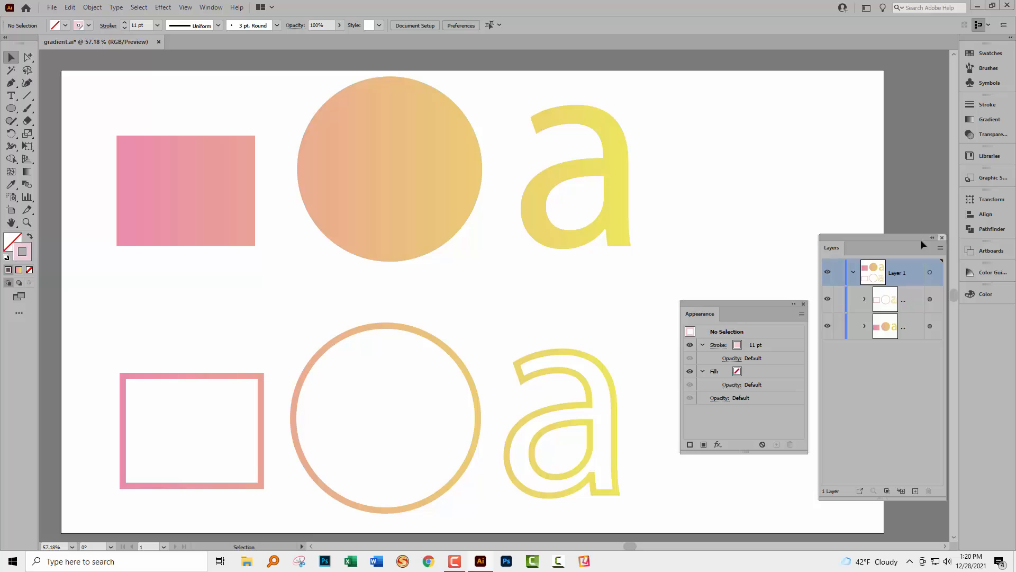
{"action": "left_click", "coordinate": [941, 238]}
{"action": "left_click", "coordinate": [804, 304]}
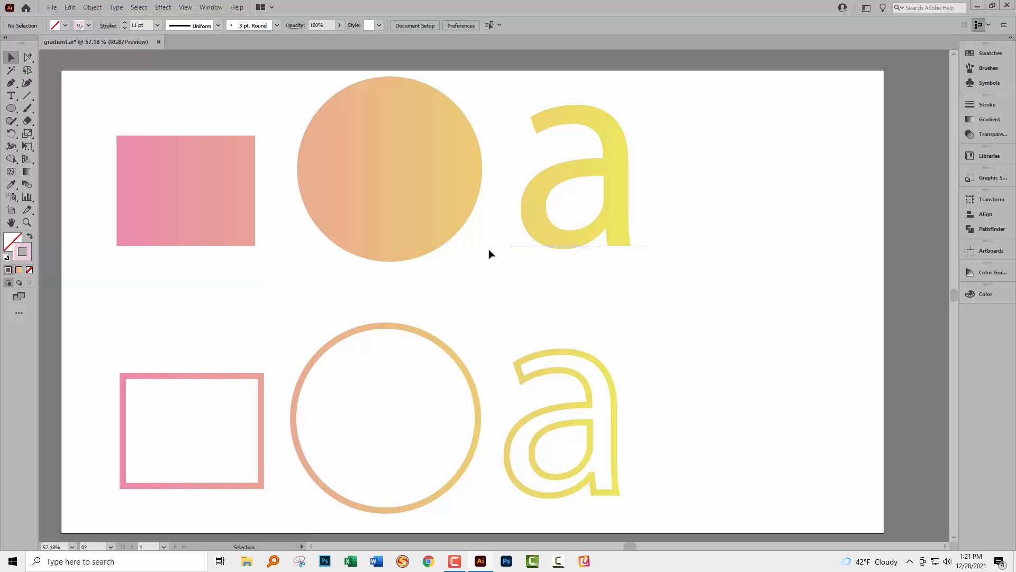
- Retype the top group's gradient letter a as z, then deselect
{"action": "left_click", "coordinate": [12, 97]}
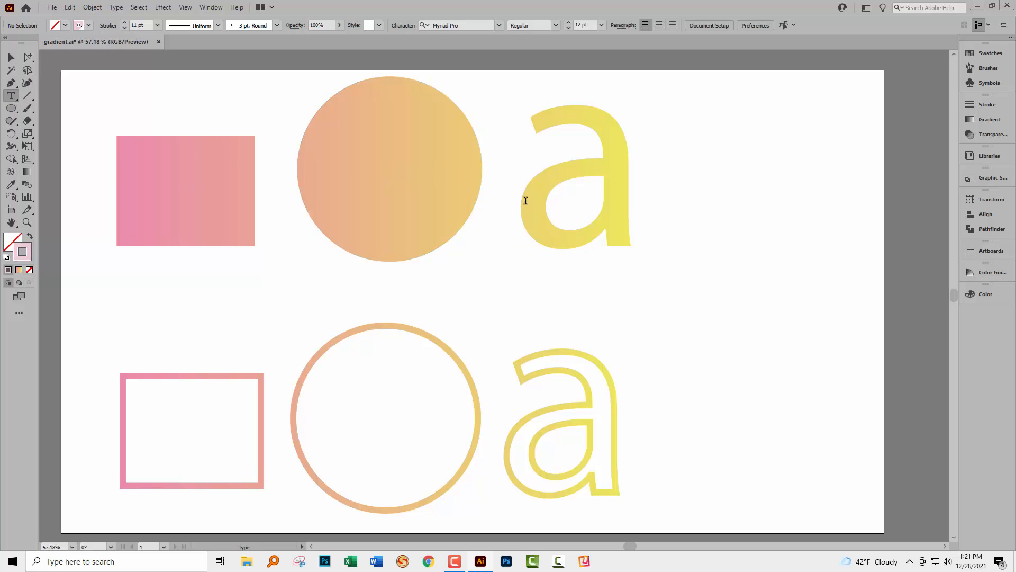
{"action": "left_click_drag", "start_coordinate": [526, 200], "coordinate": [600, 208]}
{"action": "type", "text": "b"}
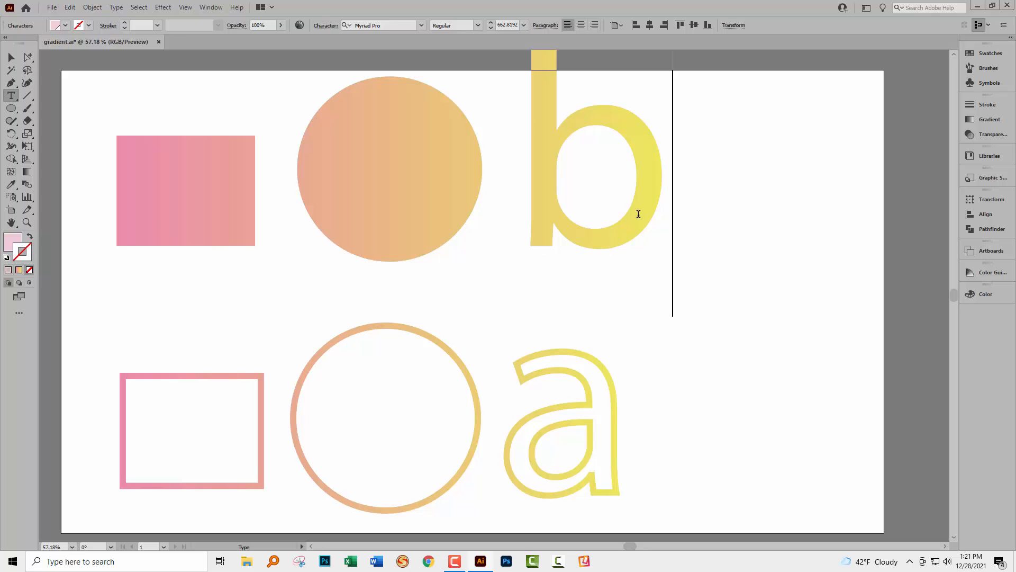
{"action": "left_click_drag", "start_coordinate": [662, 196], "coordinate": [558, 192]}
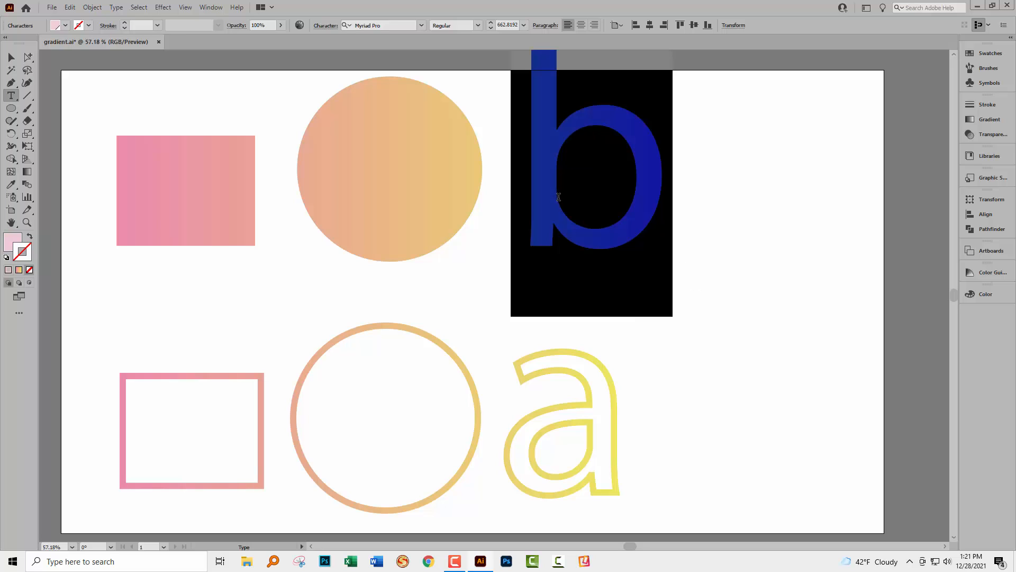
{"action": "type", "text": "z"}
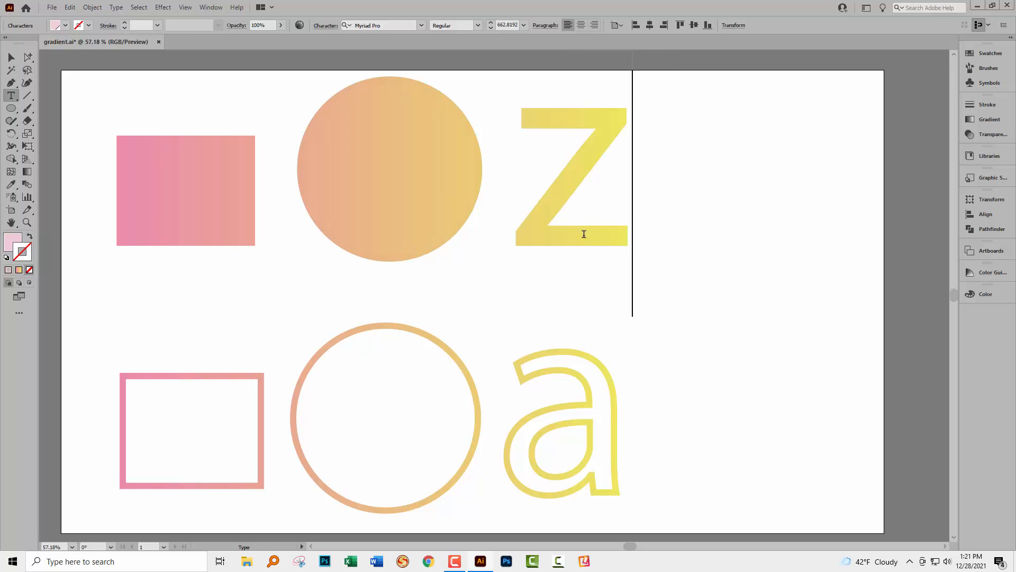
{"action": "left_click", "coordinate": [12, 57]}
{"action": "left_click", "coordinate": [799, 434]}
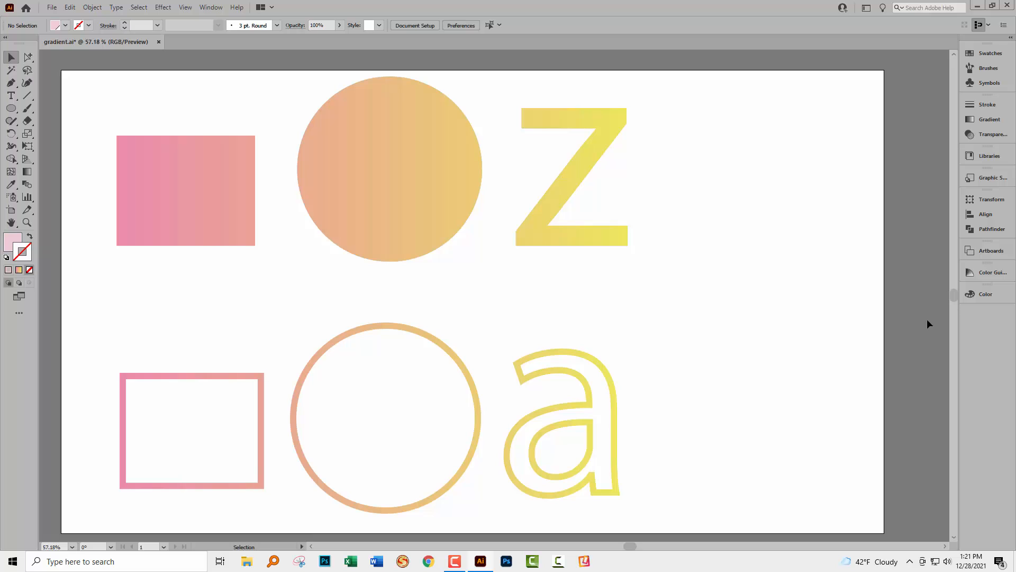
- Reopen the Appearance panel from the Window menu and move it up beside the artwork
{"action": "left_click", "coordinate": [210, 7]}
{"action": "left_click", "coordinate": [261, 136]}
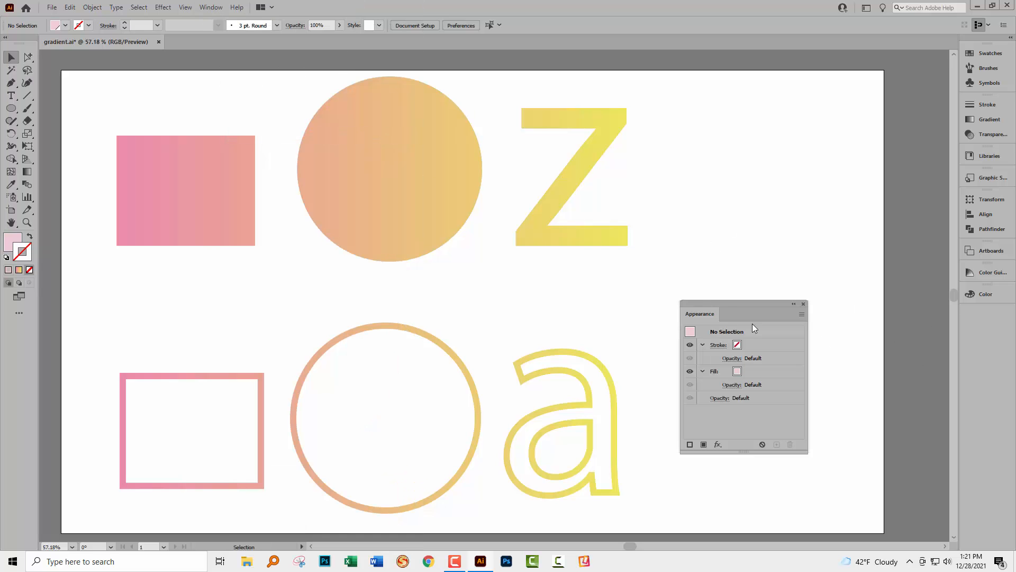
{"action": "left_click_drag", "start_coordinate": [699, 303], "coordinate": [723, 260]}
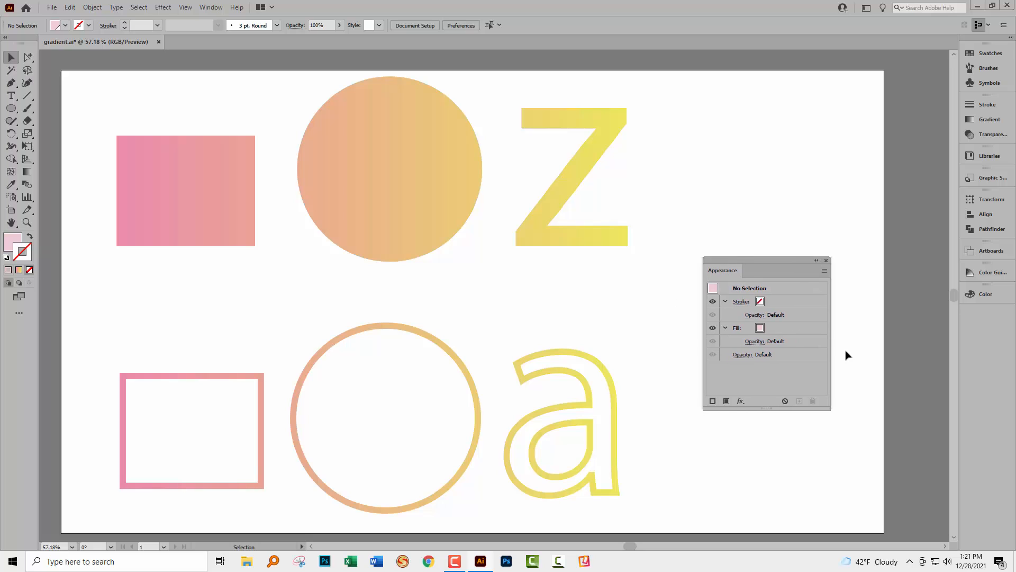